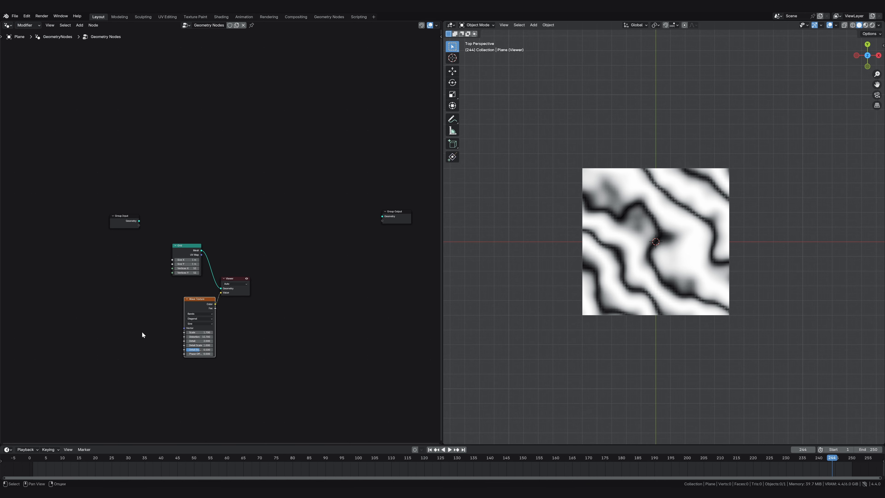
Step: Add a Scene Time node and a Math node set to Divide beside the Wave Texture
{"action": "type", "text": "sce"}
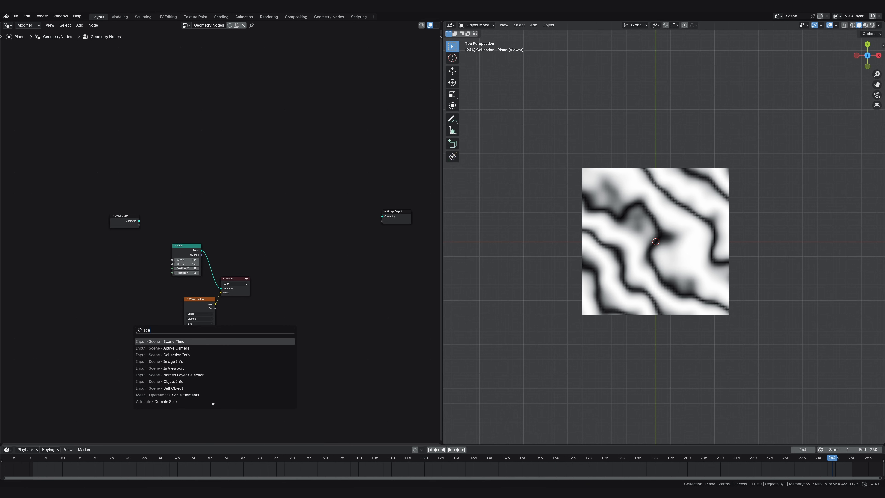
{"action": "key", "text": "Return"}
{"action": "left_click", "coordinate": [113, 322]}
{"action": "key", "text": "shift+a"}
{"action": "type", "text": "math"}
{"action": "key", "text": "Return"}
{"action": "left_click", "coordinate": [148, 325]}
{"action": "left_click", "coordinate": [150, 328]}
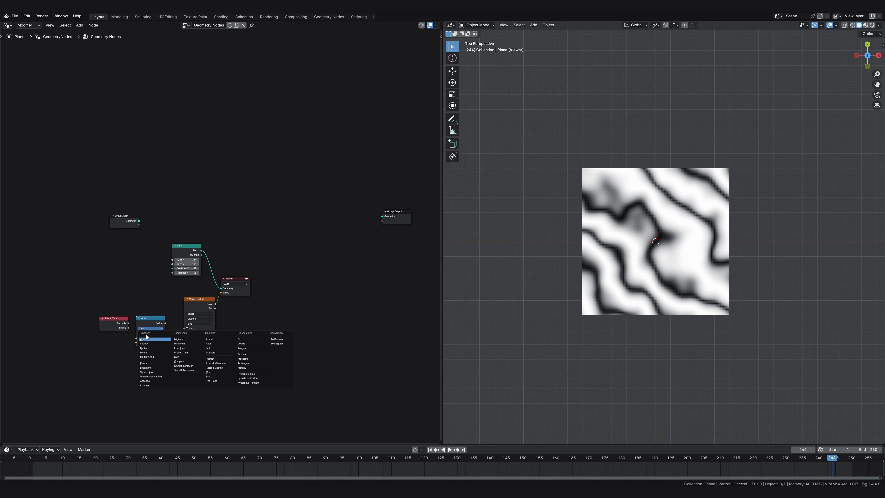
{"action": "left_click", "coordinate": [148, 353]}
Step: Divide the scene's Frame output by 5 and feed the result into the Wave Texture's Phase Offset
{"action": "scroll", "coordinate": [195, 330], "scroll_direction": "up", "scroll_amount": 2}
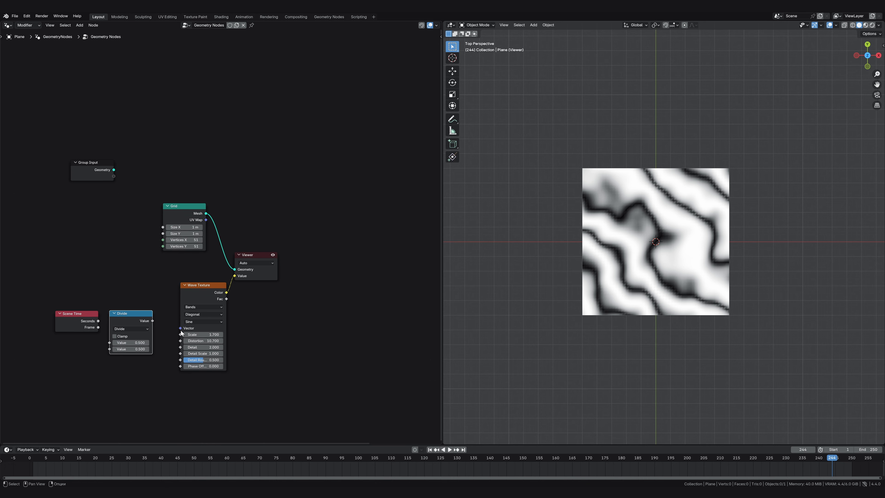
{"action": "left_click_drag", "start_coordinate": [88, 316], "coordinate": [110, 342]}
{"action": "left_click", "coordinate": [131, 349]}
{"action": "type", "text": "5"}
{"action": "key", "text": "Return"}
{"action": "left_click_drag", "start_coordinate": [152, 321], "coordinate": [178, 366]}
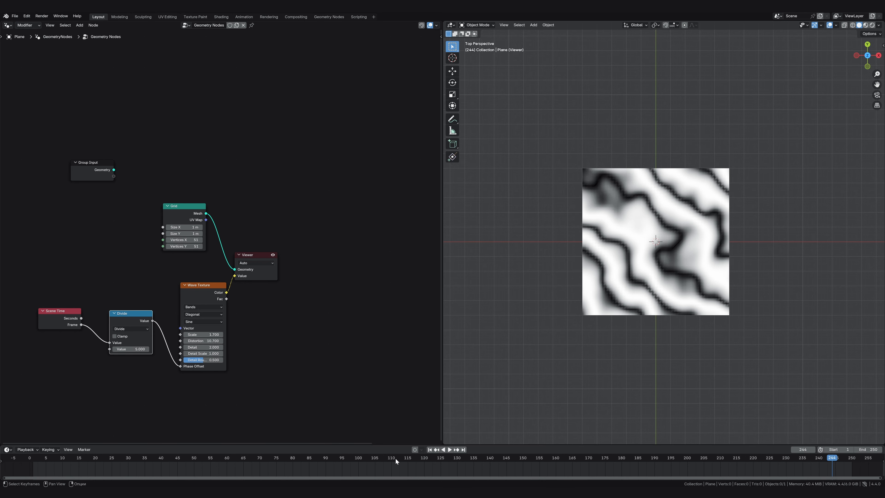
Step: Play the animation to preview the moving wave pattern, move the Viewer node farther from the Grid, and stop playback
{"action": "left_click", "coordinate": [449, 450]}
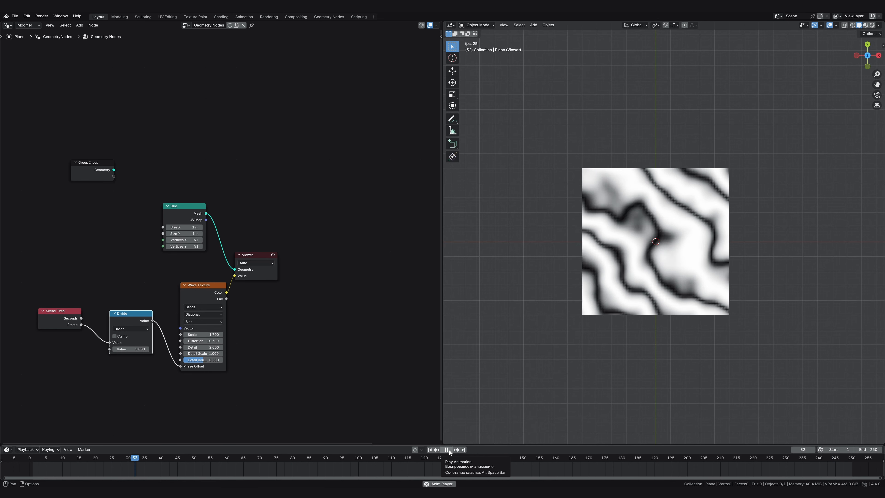
{"action": "left_click", "coordinate": [278, 313]}
{"action": "left_click_drag", "start_coordinate": [258, 260], "coordinate": [413, 210]}
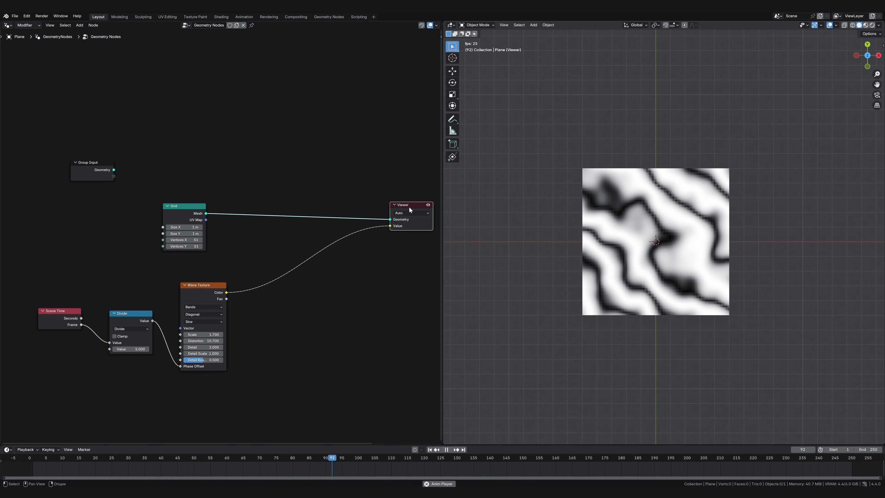
{"action": "key", "text": "space"}
Step: Insert a Store Named Attribute node on the link between Grid and Viewer and name the attribute "factor"
{"action": "key", "text": "shift+a"}
{"action": "type", "text": "st"}
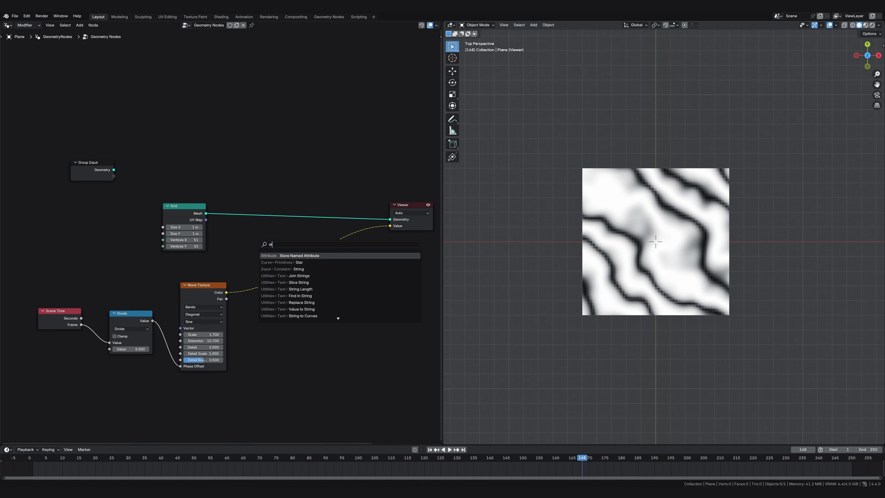
{"action": "key", "text": "Return"}
{"action": "left_click", "coordinate": [279, 192]}
{"action": "left_click", "coordinate": [292, 230]}
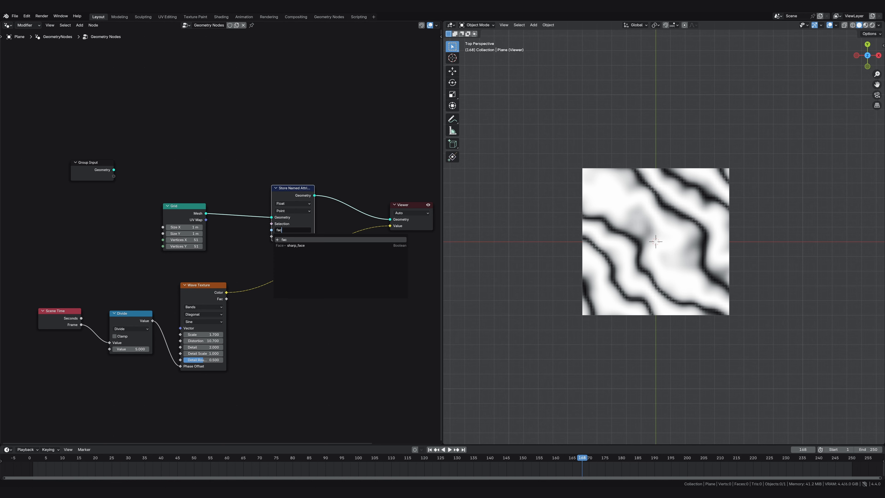
{"action": "key", "text": "Return"}
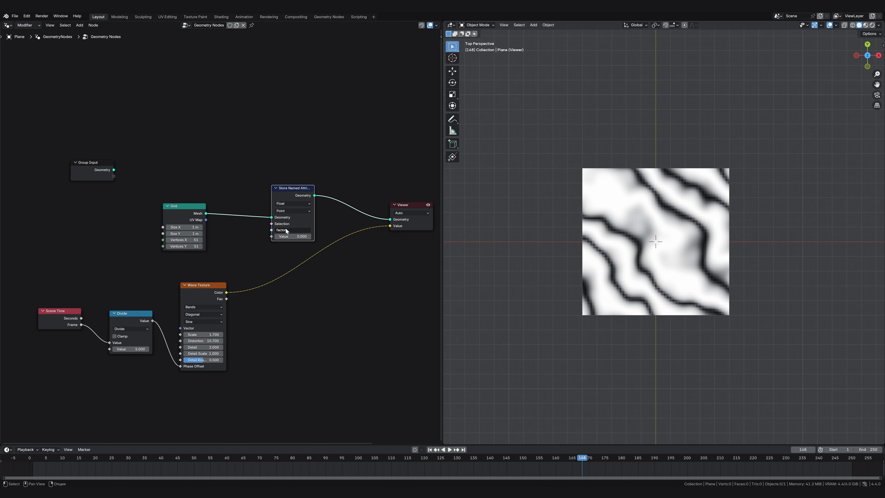
Step: Set the stored "factor" attribute to Integer type with a value of 1
{"action": "left_click", "coordinate": [285, 206]}
{"action": "left_click", "coordinate": [289, 211]}
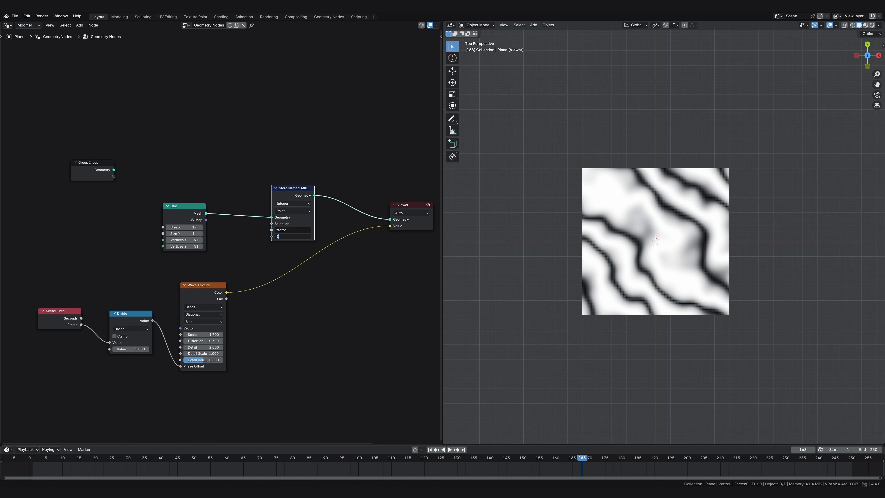
{"action": "left_click", "coordinate": [268, 332]}
{"action": "key", "text": "shift+a"}
Step: Duplicate the Store Named Attribute node, insert the copy before the Viewer, and set its value to 2
{"action": "left_click", "coordinate": [298, 192]}
{"action": "key", "text": "shift+d"}
{"action": "left_click", "coordinate": [353, 182]}
{"action": "left_click", "coordinate": [364, 226]}
Step: Add a Compare node beside the Wave Texture
{"action": "key", "text": "shift+a"}
{"action": "mouse_move", "coordinate": [306, 341]}
{"action": "type", "text": "co"}
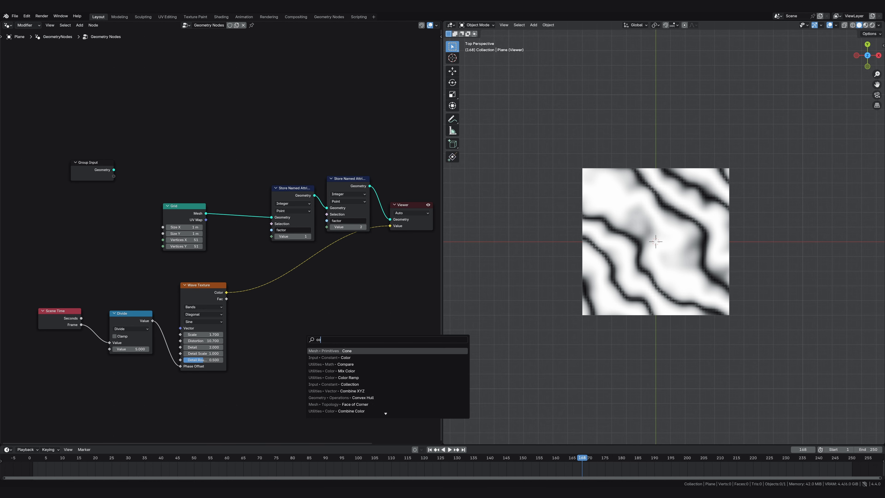
{"action": "key", "text": "Down"}
{"action": "key", "text": "Down"}
{"action": "key", "text": "Return"}
{"action": "left_click", "coordinate": [272, 295]}
Step: Test whether the wave's Fac is greater than 0.33 and preview the result in the Viewer with the animation playing
{"action": "left_click_drag", "start_coordinate": [226, 298], "coordinate": [264, 322]}
{"action": "left_click", "coordinate": [281, 329]}
{"action": "type", "text": "0.33"}
{"action": "key", "text": "Return"}
{"action": "left_click", "coordinate": [289, 295], "text": "ctrl+shift"}
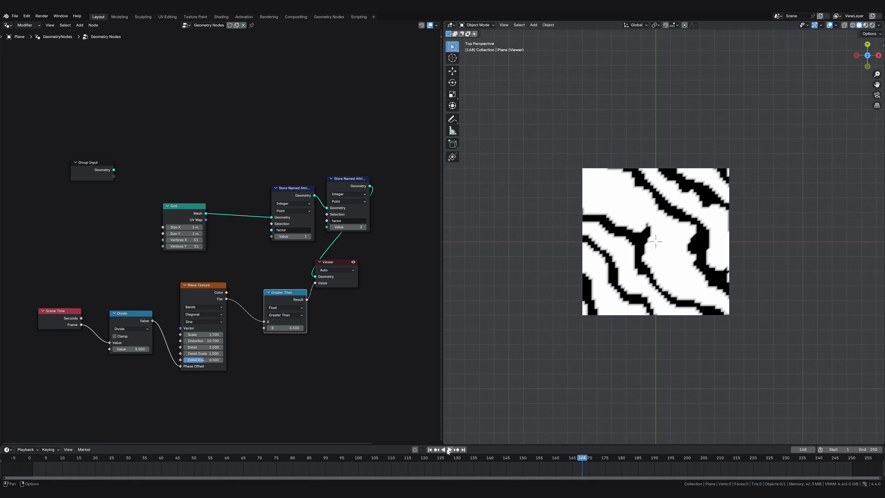
{"action": "left_click", "coordinate": [449, 450]}
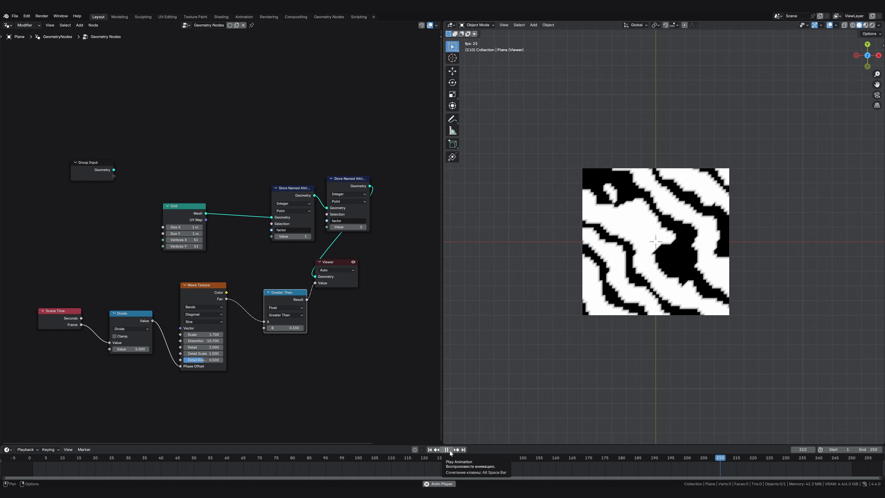
{"action": "left_click", "coordinate": [450, 452]}
Step: Move the Viewer aside and connect the Greater Than result to the second Store Named Attribute's Selection
{"action": "scroll", "coordinate": [127, 262], "scroll_direction": "down", "scroll_amount": 7}
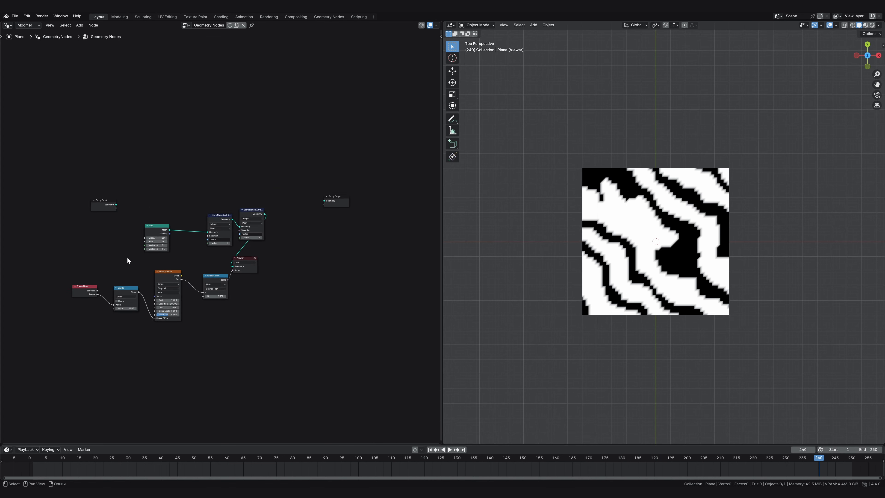
{"action": "scroll", "coordinate": [333, 249], "scroll_direction": "up", "scroll_amount": 6}
{"action": "left_click_drag", "start_coordinate": [199, 268], "coordinate": [366, 224]}
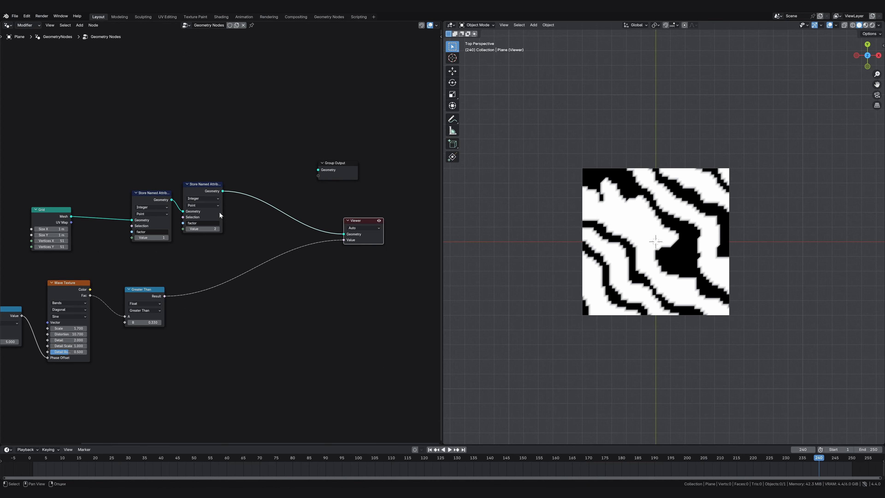
{"action": "left_click_drag", "start_coordinate": [166, 296], "coordinate": [169, 286]}
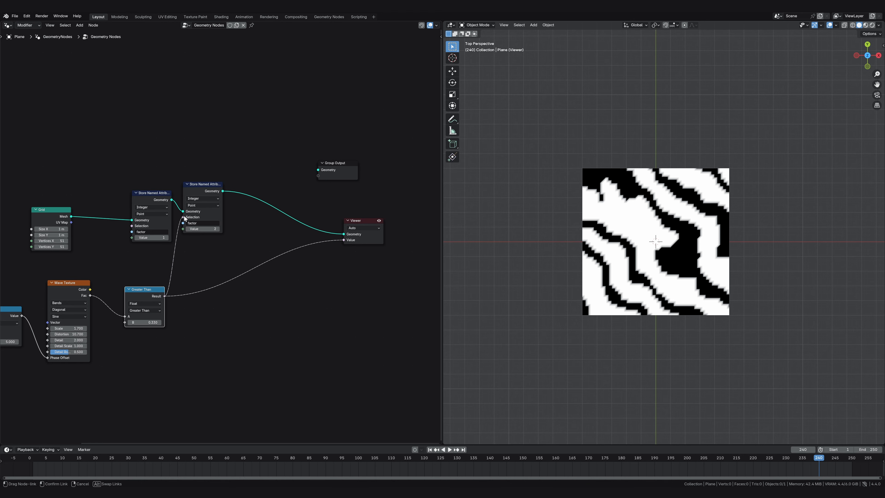
Step: Duplicate the second Store Named Attribute node, insert the copy before the Viewer, and set its value to 3
{"action": "left_click_drag", "start_coordinate": [206, 195], "coordinate": [215, 205]}
{"action": "key", "text": "shift+d"}
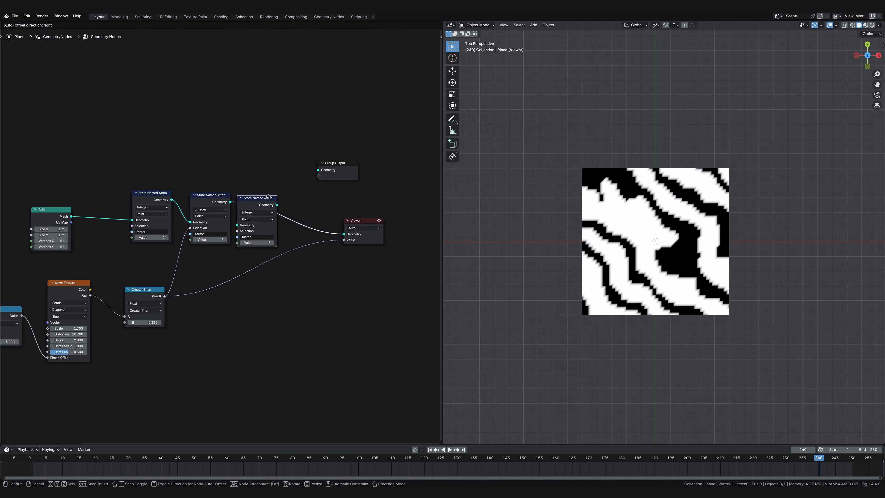
{"action": "left_click", "coordinate": [291, 195]}
Step: Duplicate the Greater Than node with its link, set its threshold to 0.66, and connect it to the third attribute node's Selection
{"action": "left_click", "coordinate": [145, 296]}
{"action": "key", "text": "ctrl+shift+d"}
{"action": "left_click", "coordinate": [190, 358]}
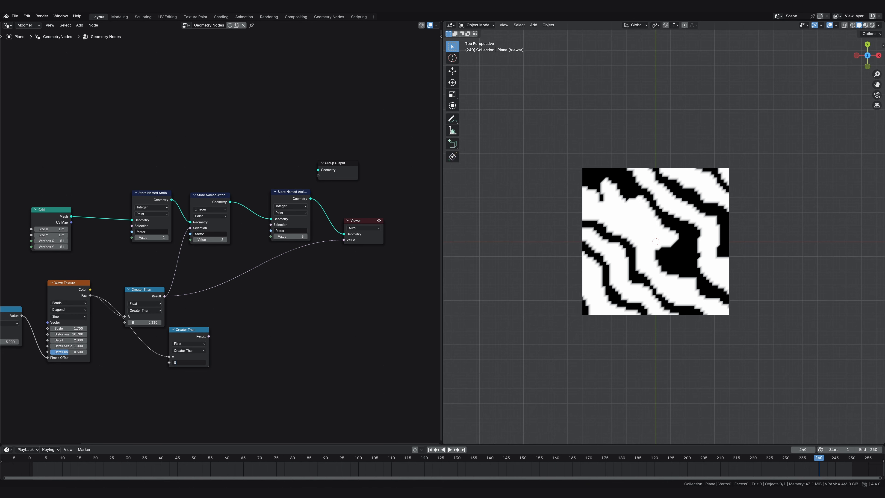
{"action": "left_click_drag", "start_coordinate": [233, 262], "coordinate": [269, 226]}
Step: Insert an Instance on Points node between the third attribute node and the Viewer, with its scale set to 0.02 on all axes
{"action": "left_click_drag", "start_coordinate": [370, 225], "coordinate": [424, 215]}
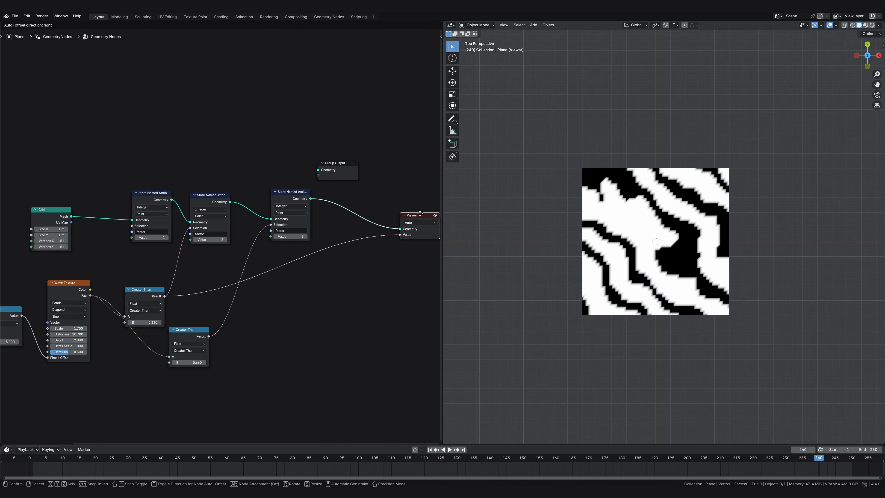
{"action": "key", "text": "shift+a"}
{"action": "type", "text": "ins"}
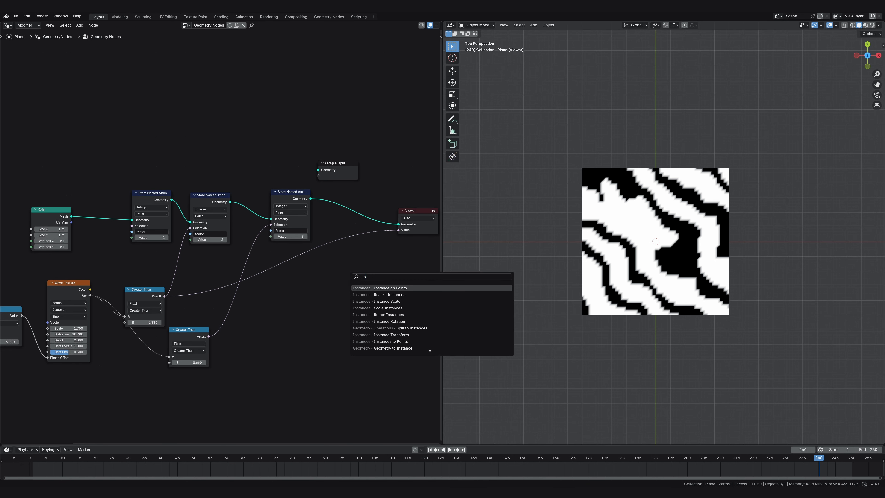
{"action": "key", "text": "Return"}
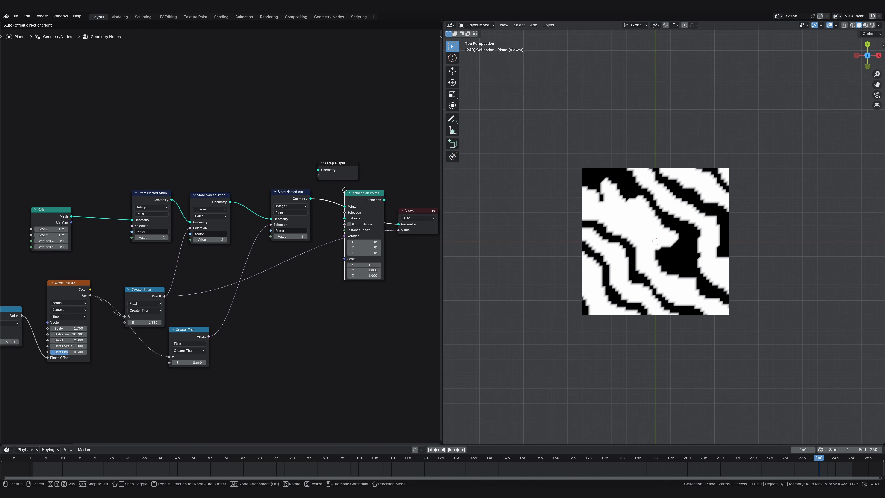
{"action": "left_click", "coordinate": [344, 190]}
{"action": "left_click_drag", "start_coordinate": [370, 264], "coordinate": [370, 274]}
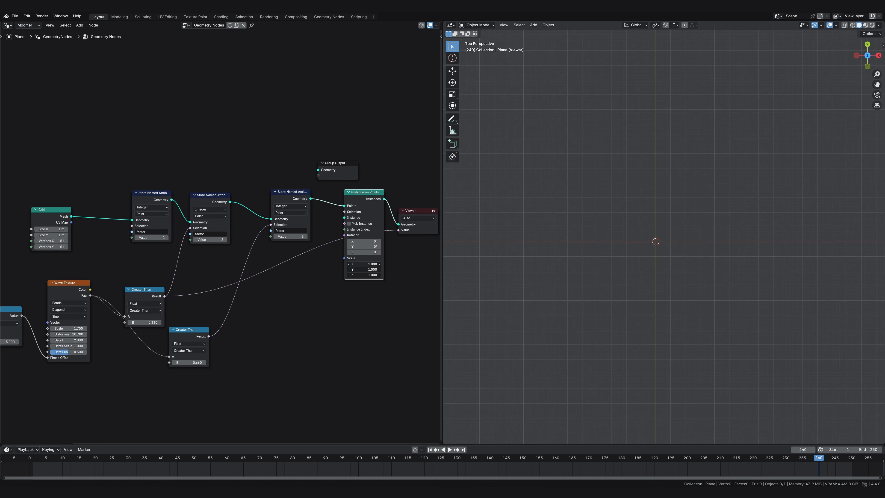
Step: Add a Collection Info node using the Shape collection with Separate Children enabled and connect it to the Instance input
{"action": "key", "text": "Return"}
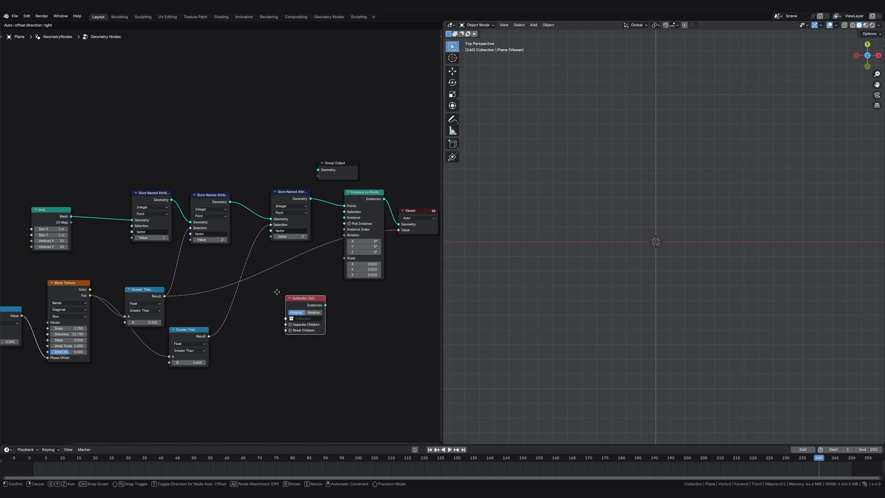
{"action": "left_click", "coordinate": [262, 287]}
{"action": "left_click", "coordinate": [287, 313]}
{"action": "left_click", "coordinate": [289, 328]}
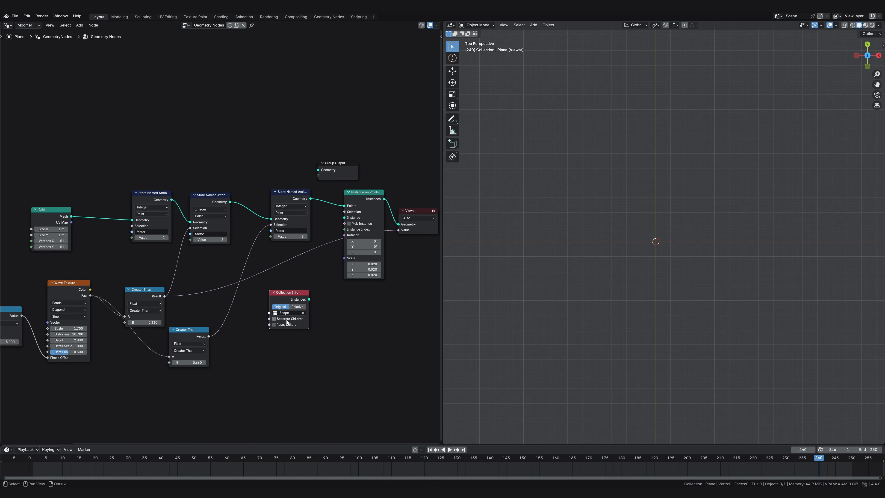
{"action": "left_click_drag", "start_coordinate": [340, 217], "coordinate": [340, 217]}
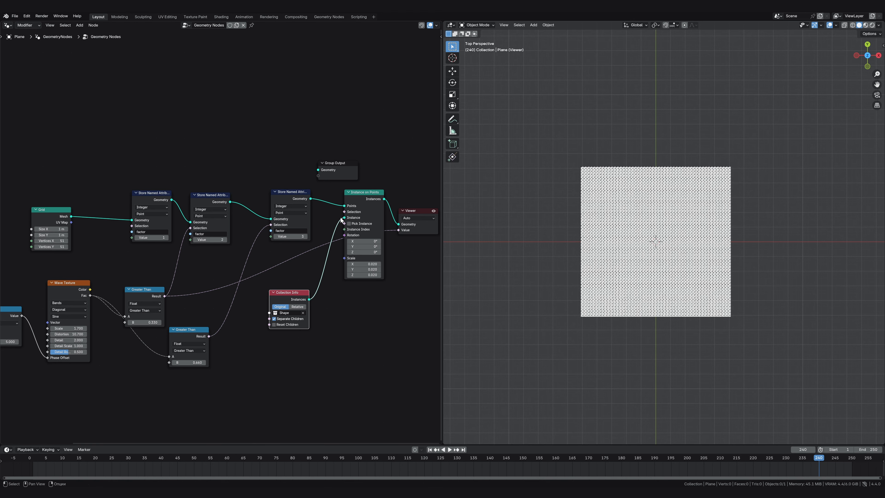
Step: Enable Pick Instance and drive the Instance Index with a Named Attribute node reading the Integer "factor"
{"action": "left_click", "coordinate": [349, 223]}
{"action": "key", "text": "shift+a"}
{"action": "type", "text": "name"}
{"action": "key", "text": "Return"}
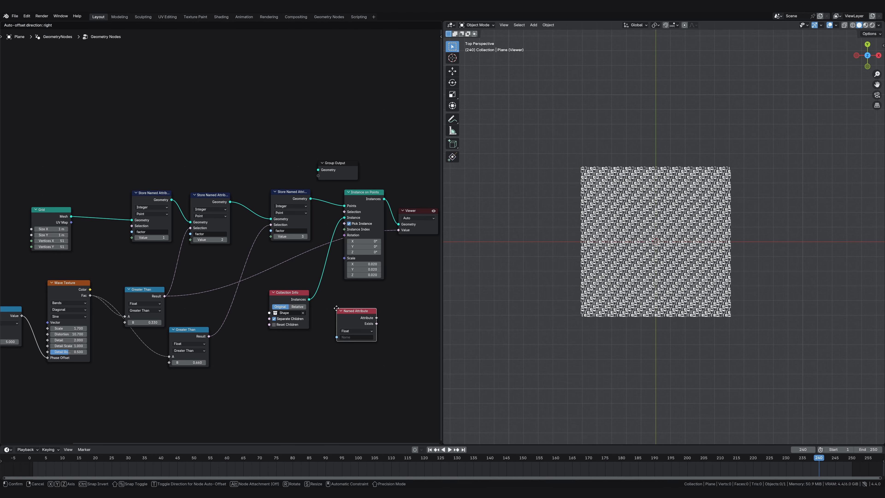
{"action": "left_click", "coordinate": [264, 142]}
{"action": "left_click", "coordinate": [274, 171]}
{"action": "left_click", "coordinate": [279, 181]}
{"action": "left_click_drag", "start_coordinate": [304, 152], "coordinate": [345, 229]}
Step: Cut the link into the Viewer's Value input and play the animation to check the changing instances
{"action": "scroll", "coordinate": [648, 244], "scroll_direction": "up", "scroll_amount": 5}
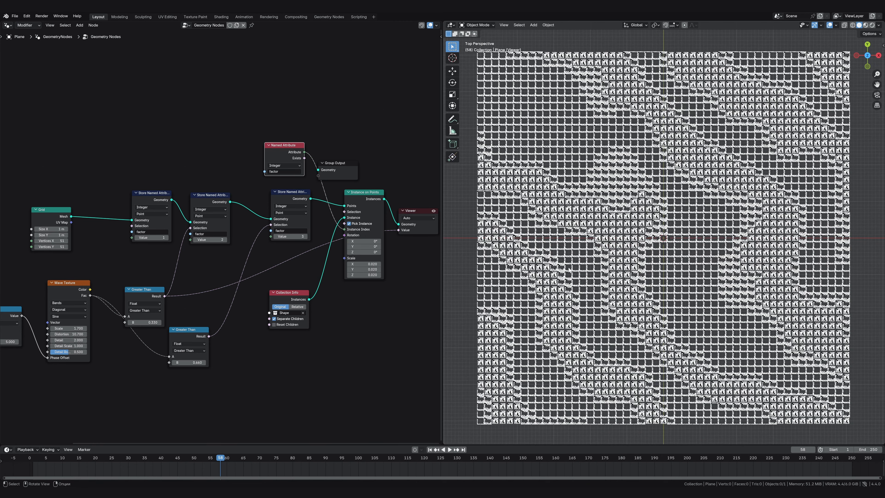
{"action": "right_click_drag", "start_coordinate": [389, 230], "coordinate": [393, 241], "text": "ctrl"}
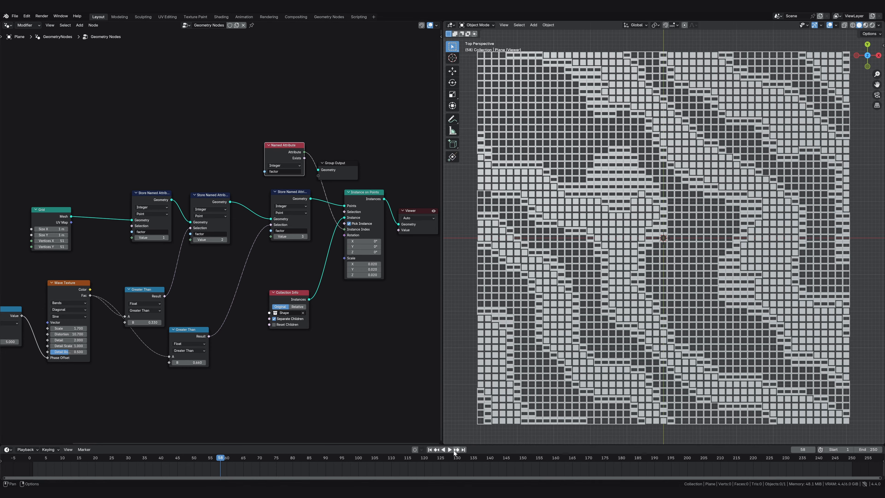
{"action": "left_click", "coordinate": [449, 450]}
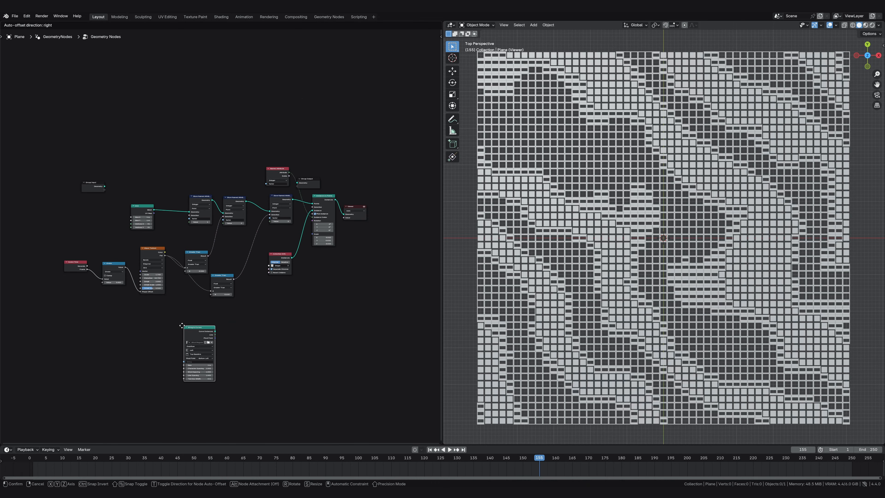
Step: Place a String to Curves node below the node tree, set its text to CUBE, and preview it in the Viewer
{"action": "left_click", "coordinate": [181, 325]}
{"action": "scroll", "coordinate": [218, 356], "scroll_direction": "up", "scroll_amount": 3}
{"action": "left_click", "coordinate": [189, 310], "text": "ctrl+shift"}
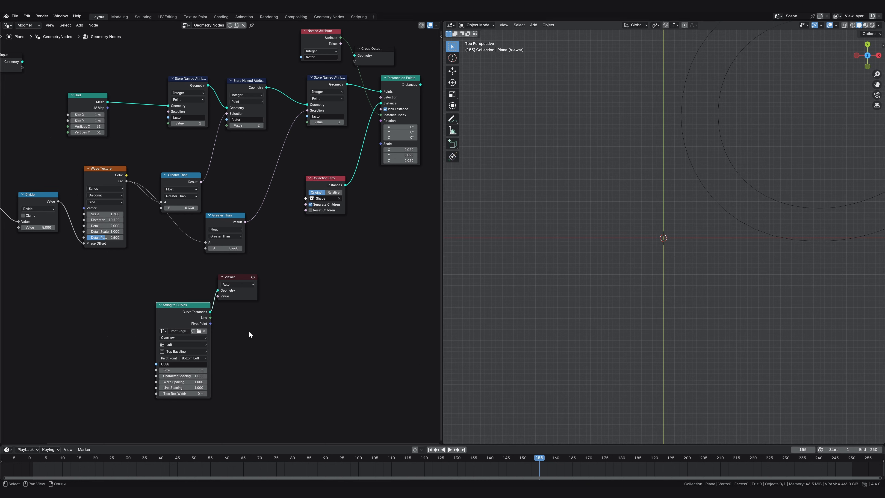
Step: Set the CUBE text's pivot point to Midpoint, its horizontal alignment to Center, and its vertical alignment to Middle
{"action": "left_click", "coordinate": [194, 358]}
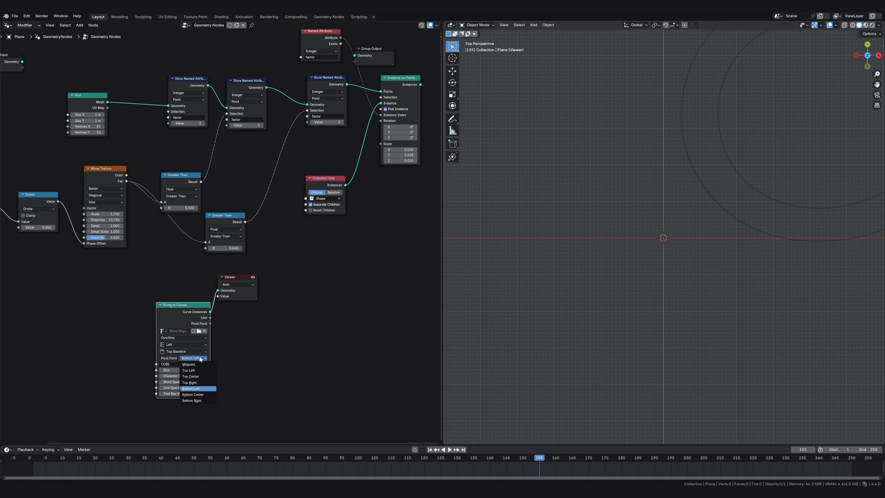
{"action": "left_click", "coordinate": [186, 344]}
{"action": "left_click", "coordinate": [181, 364]}
{"action": "scroll", "coordinate": [575, 276], "scroll_direction": "down", "scroll_amount": 7}
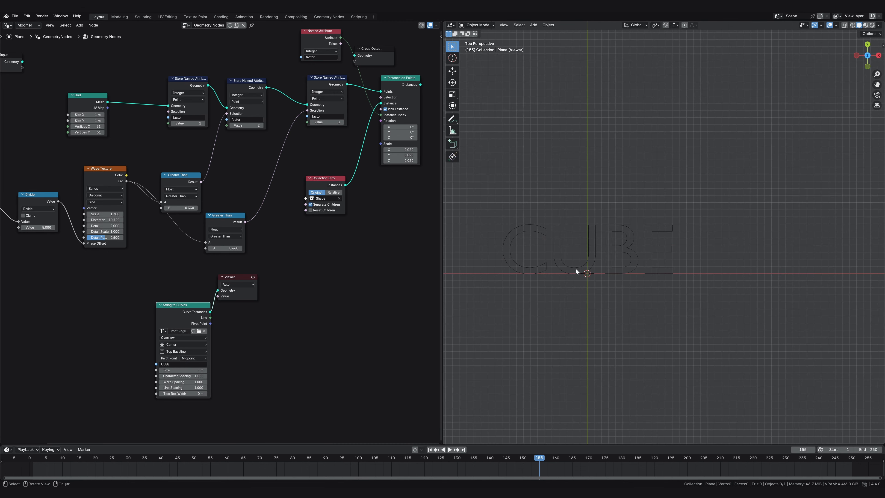
{"action": "left_click", "coordinate": [187, 351]}
{"action": "left_click", "coordinate": [175, 377]}
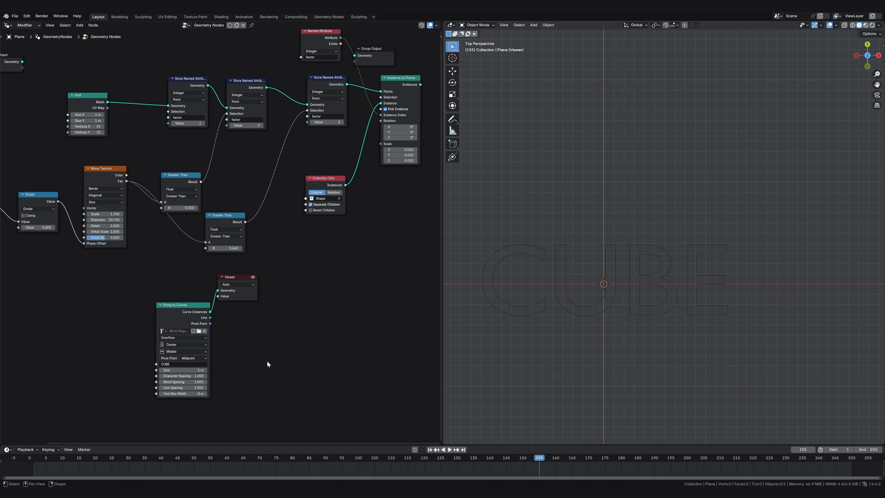
Step: Move the Viewer node aside and insert a Fill Curve node after String to Curves to fill the CUBE text
{"action": "left_click_drag", "start_coordinate": [229, 277], "coordinate": [379, 268]}
{"action": "key", "text": "shift+a"}
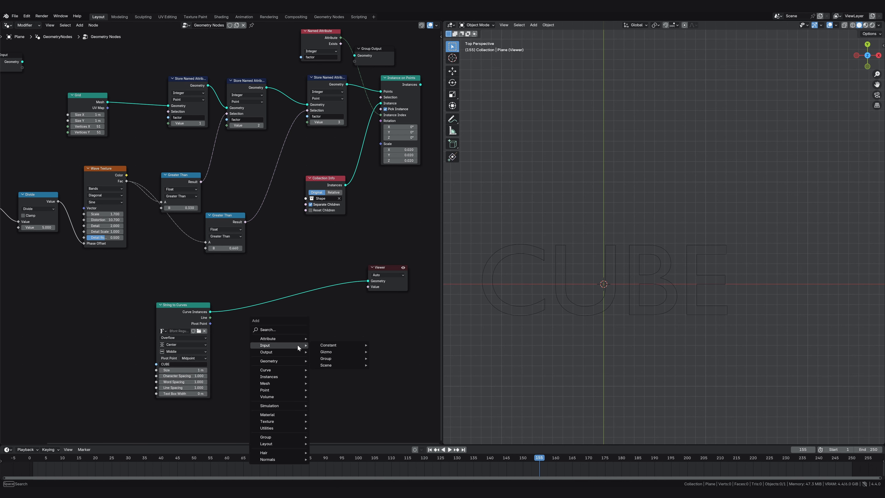
{"action": "type", "text": "fil"}
{"action": "key", "text": "Return"}
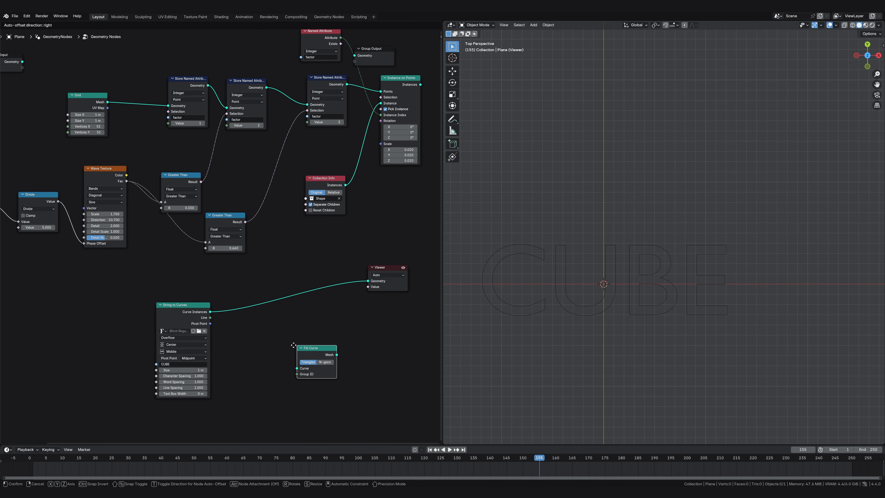
{"action": "left_click", "coordinate": [221, 300]}
Step: Insert a Realize Instances node between the Fill Curve node and the Viewer
{"action": "key", "text": "shift+a"}
{"action": "type", "text": "re"}
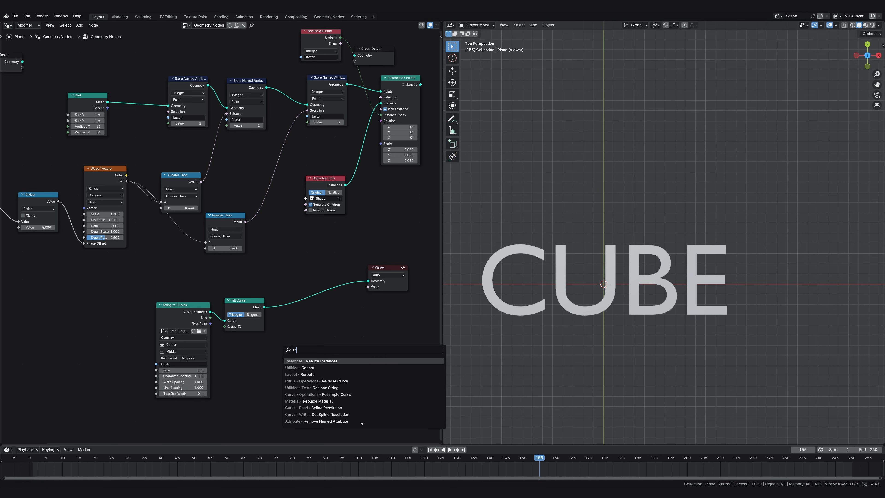
{"action": "key", "text": "Return"}
{"action": "left_click", "coordinate": [275, 296]}
Step: Add a Raycast node targeting the realized text geometry and set its ray direction Z to 1
{"action": "key", "text": "shift+a"}
{"action": "type", "text": "ray"}
{"action": "key", "text": "Return"}
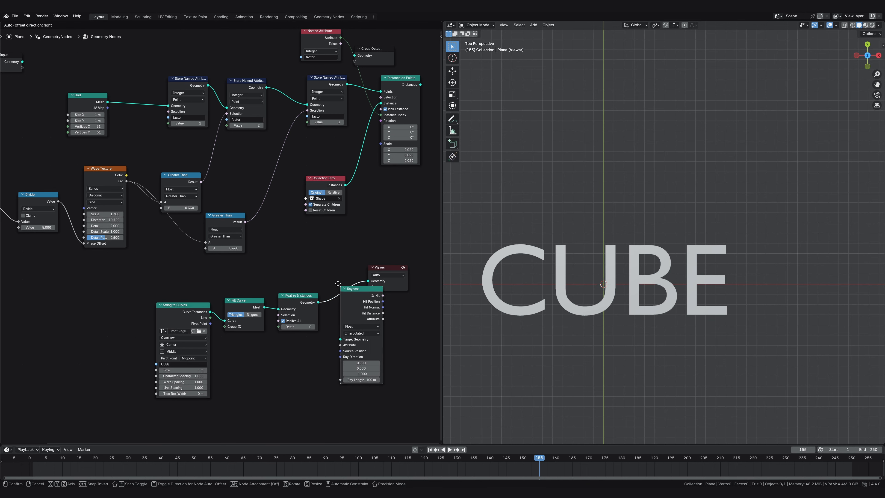
{"action": "left_click", "coordinate": [330, 269]}
{"action": "left_click", "coordinate": [352, 359]}
{"action": "type", "text": "1"}
{"action": "key", "text": "Return"}
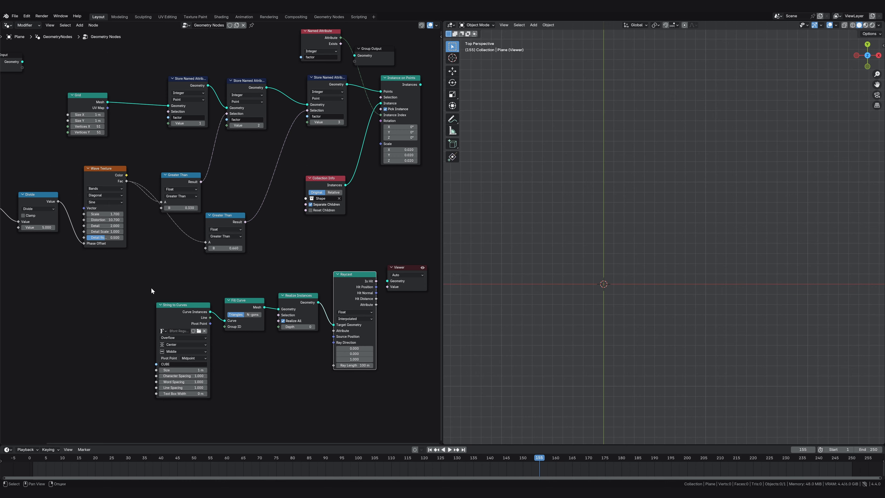
Step: Preview the Grid mesh with the Raycast's Is Hit as the Viewer's Value, and reduce the text size to 0.35 m
{"action": "scroll", "coordinate": [114, 290], "scroll_direction": "down", "scroll_amount": 7}
{"action": "scroll", "coordinate": [297, 270], "scroll_direction": "up", "scroll_amount": 5}
{"action": "left_click_drag", "start_coordinate": [249, 281], "coordinate": [394, 245]}
{"action": "scroll", "coordinate": [418, 240], "scroll_direction": "down", "scroll_amount": 2}
{"action": "left_click_drag", "start_coordinate": [66, 157], "coordinate": [382, 258]}
{"action": "left_click_drag", "start_coordinate": [262, 288], "coordinate": [382, 263]}
{"action": "left_click_drag", "start_coordinate": [122, 353], "coordinate": [99, 352]}
Step: Move the Instance on Points node clear of the others and drive its Selection with the Raycast's Is Hit output
{"action": "scroll", "coordinate": [575, 291], "scroll_direction": "up", "scroll_amount": 4}
{"action": "left_click_drag", "start_coordinate": [281, 139], "coordinate": [395, 140]}
{"action": "left_click", "coordinate": [302, 262]}
{"action": "left_click_drag", "start_coordinate": [263, 288], "coordinate": [382, 156]}
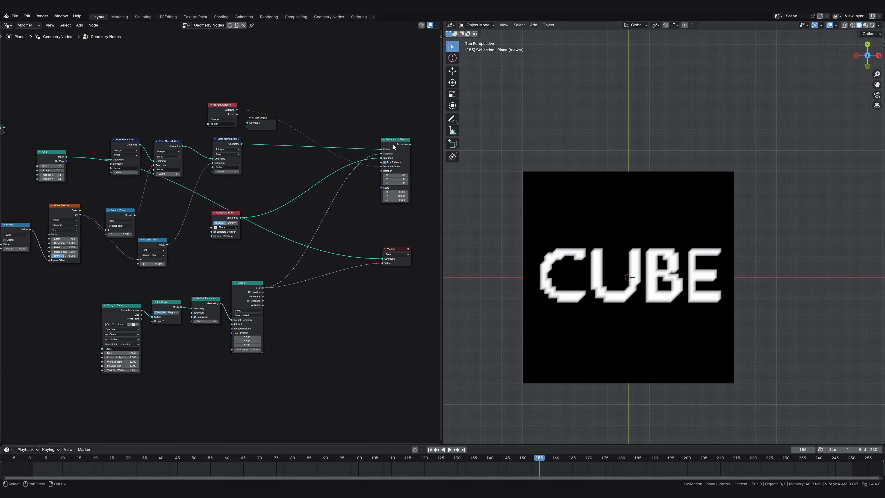
Step: Preview Instance on Points in the Viewer, cut the Is Hit link to the Viewer's Value, and play the animation
{"action": "left_click", "coordinate": [394, 147], "text": "ctrl+shift"}
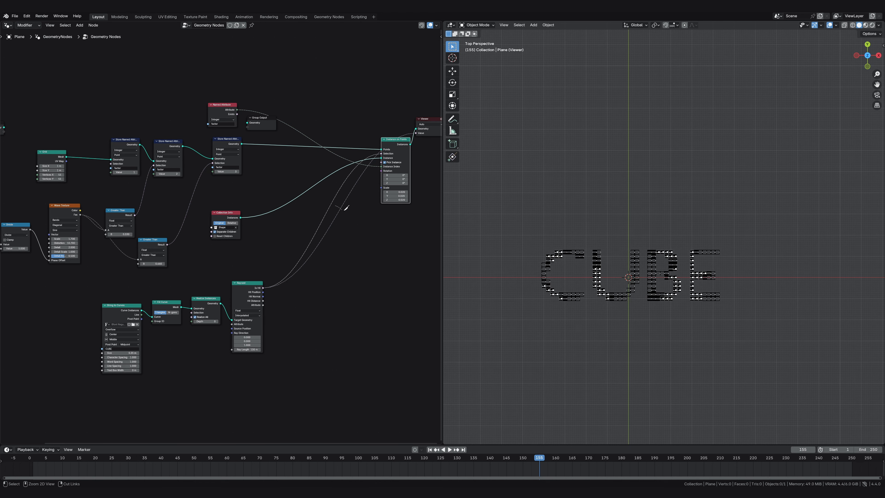
{"action": "right_click_drag", "start_coordinate": [346, 209], "coordinate": [347, 209], "text": "ctrl"}
{"action": "left_click", "coordinate": [450, 450]}
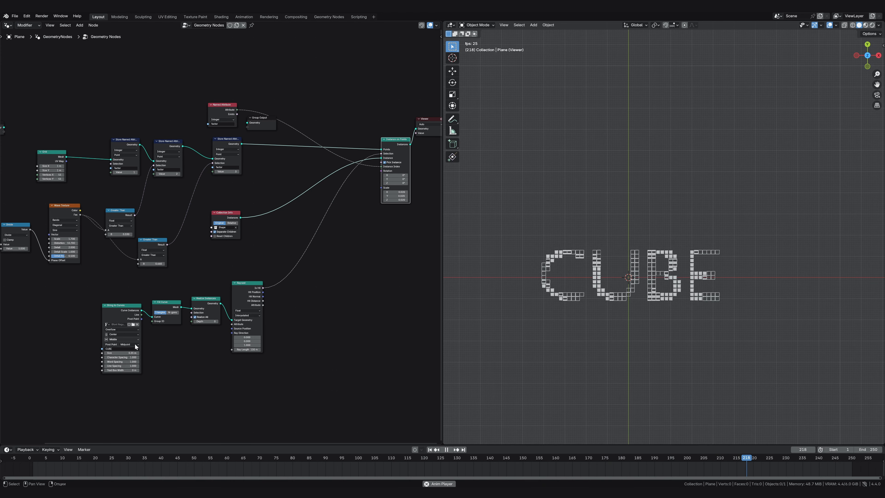
{"action": "key", "text": "space"}
Step: Change the CUBE text's font to Arial Black and play the animation to check the letters
{"action": "scroll", "coordinate": [129, 314], "scroll_direction": "up", "scroll_amount": 3}
{"action": "left_click", "coordinate": [144, 315]}
{"action": "double_click", "coordinate": [274, 208]}
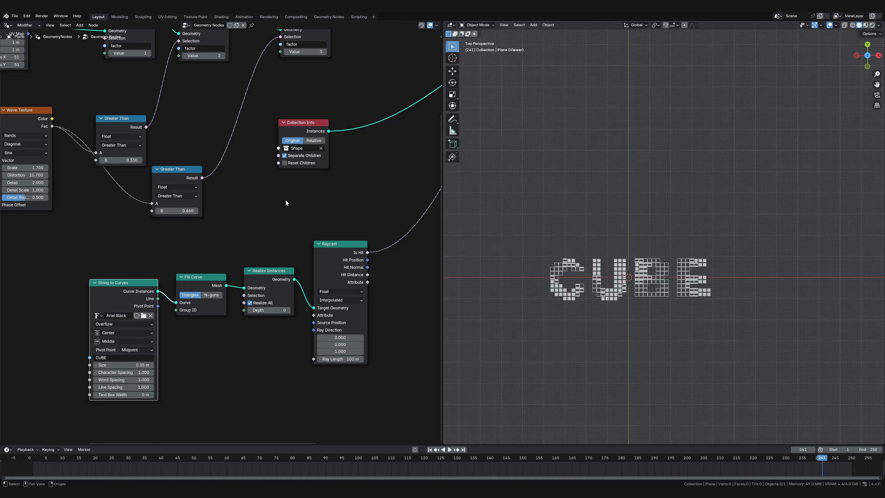
{"action": "left_click", "coordinate": [449, 449]}
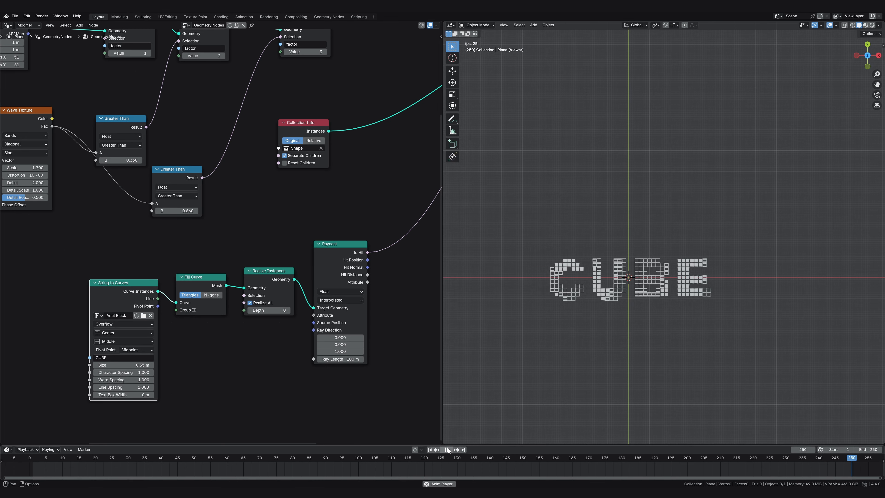
{"action": "left_click", "coordinate": [448, 449]}
Step: Set the Grid's Size X to 2 m and its Vertices X to 101
{"action": "scroll", "coordinate": [284, 350], "scroll_direction": "down", "scroll_amount": 3}
{"action": "scroll", "coordinate": [198, 189], "scroll_direction": "up", "scroll_amount": 3}
{"action": "left_click", "coordinate": [65, 159]}
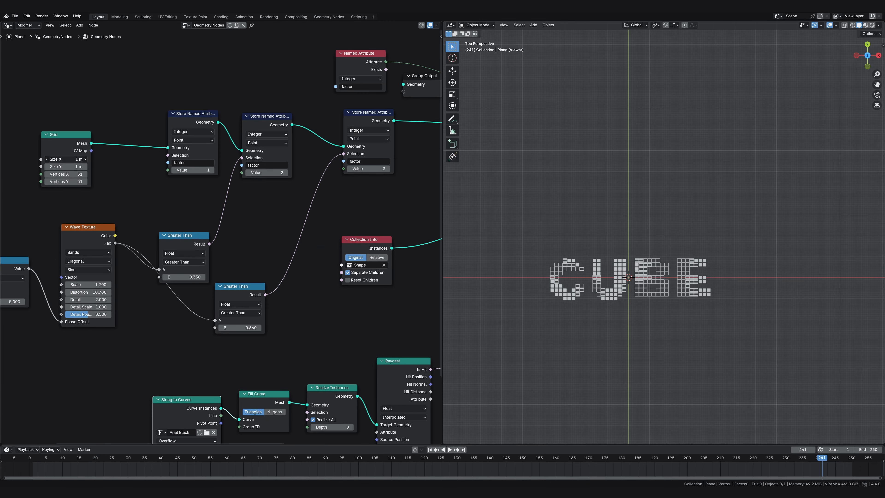
{"action": "type", "text": "2"}
{"action": "key", "text": "Tab"}
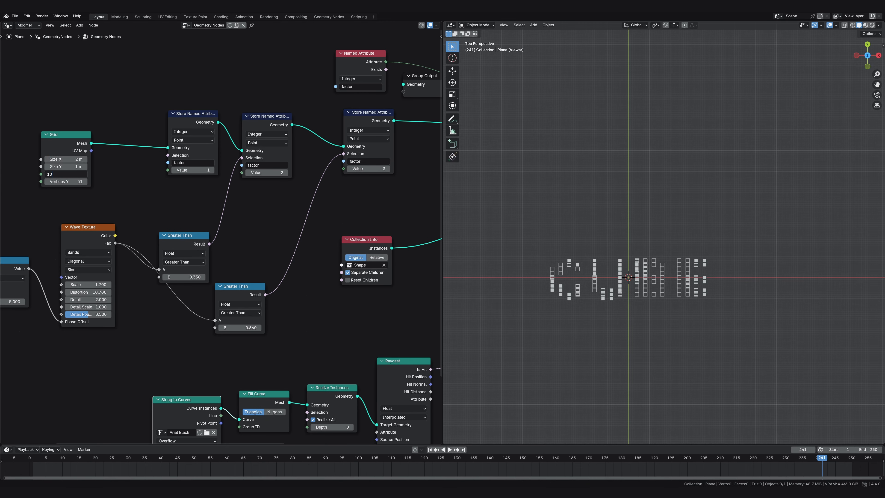
{"action": "type", "text": "101"}
{"action": "key", "text": "Return"}
Step: Increase the CUBE text size to 0.45 m and play the animation to check it
{"action": "scroll", "coordinate": [143, 259], "scroll_direction": "down", "scroll_amount": 4}
{"action": "scroll", "coordinate": [142, 260], "scroll_direction": "up", "scroll_amount": 1}
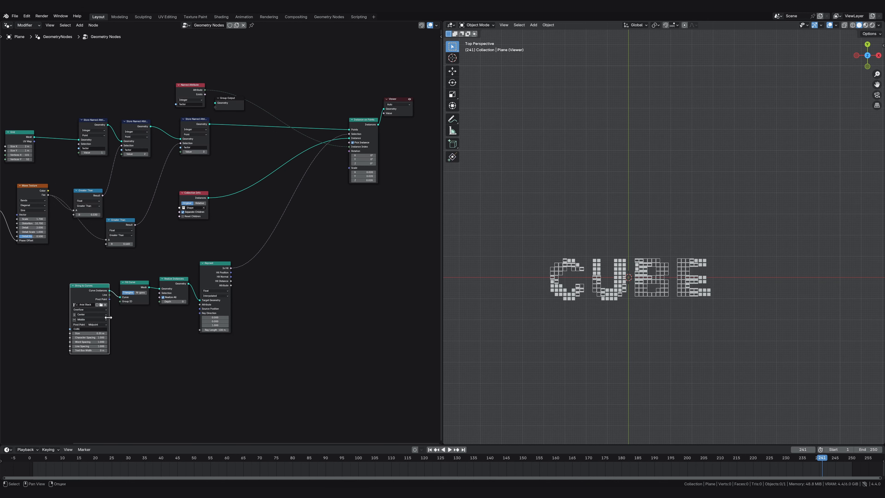
{"action": "mouse_move", "coordinate": [89, 333]}
{"action": "left_mouse_down"}
{"action": "mouse_move", "coordinate": [101, 333]}
{"action": "mouse_move", "coordinate": [89, 333]}
{"action": "left_mouse_up"}
{"action": "left_click", "coordinate": [449, 449]}
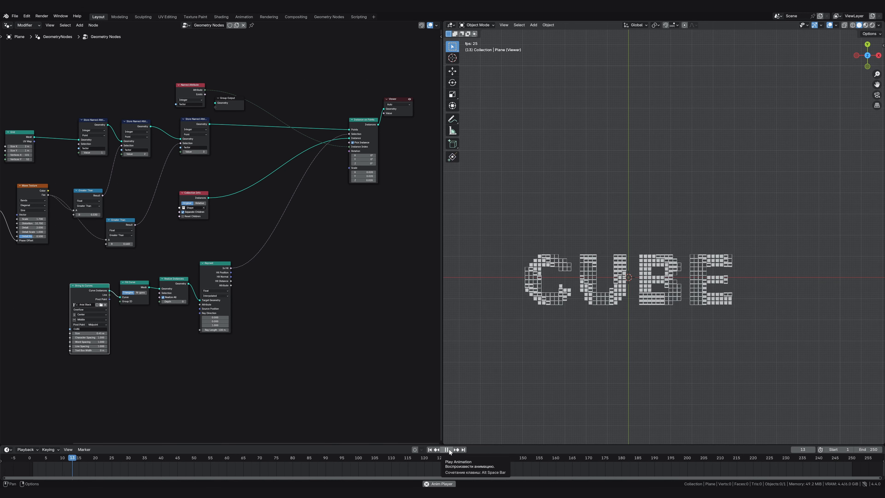
{"action": "left_click", "coordinate": [448, 450]}
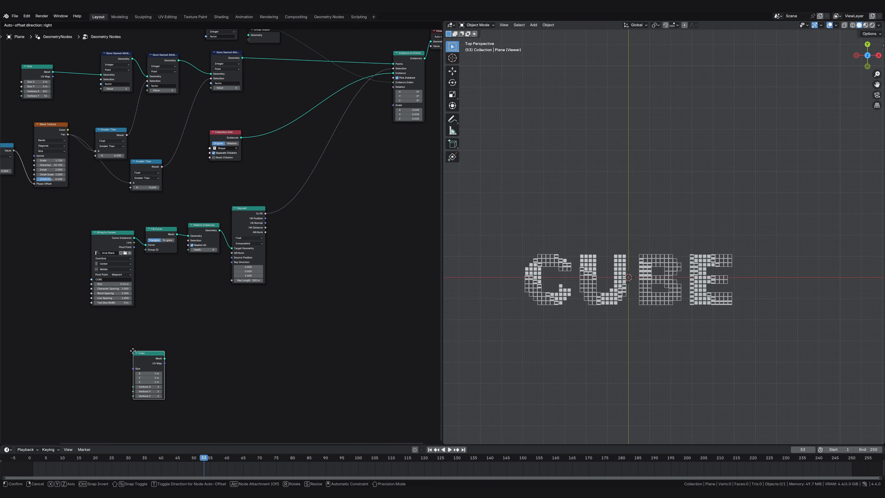
Step: Place a Cube node below the text nodes and preview it in the Viewer
{"action": "left_click", "coordinate": [142, 355]}
{"action": "left_click", "coordinate": [146, 354], "text": "ctrl+shift"}
{"action": "scroll", "coordinate": [716, 201], "scroll_direction": "down", "scroll_amount": 3}
{"action": "scroll", "coordinate": [674, 231], "scroll_direction": "up", "scroll_amount": 1}
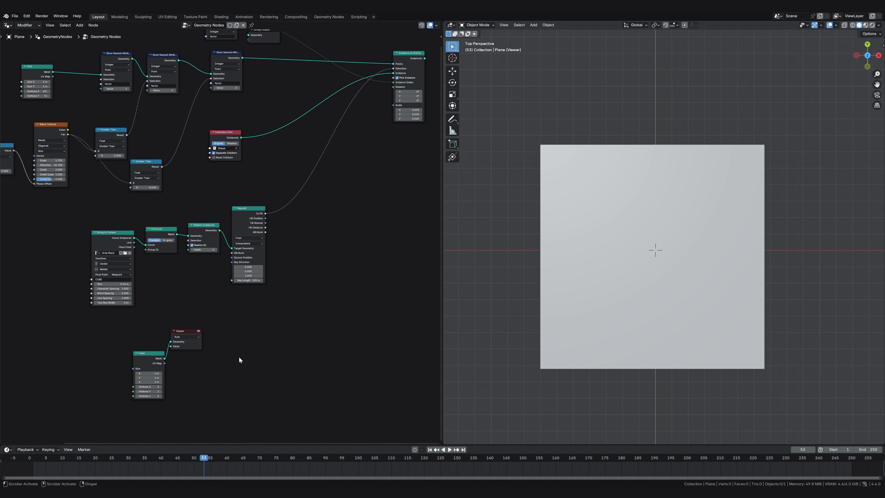
Step: Insert a Transform Geometry node between the Cube and the Viewer, and space the three nodes apart
{"action": "key", "text": "shift+a"}
{"action": "type", "text": "transform"}
{"action": "key", "text": "Return"}
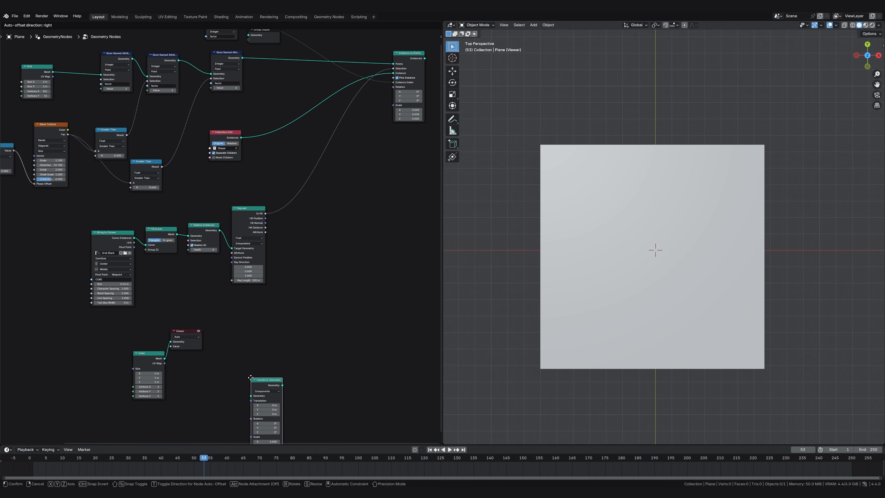
{"action": "left_click", "coordinate": [167, 339]}
{"action": "left_click_drag", "start_coordinate": [227, 330], "coordinate": [278, 327]}
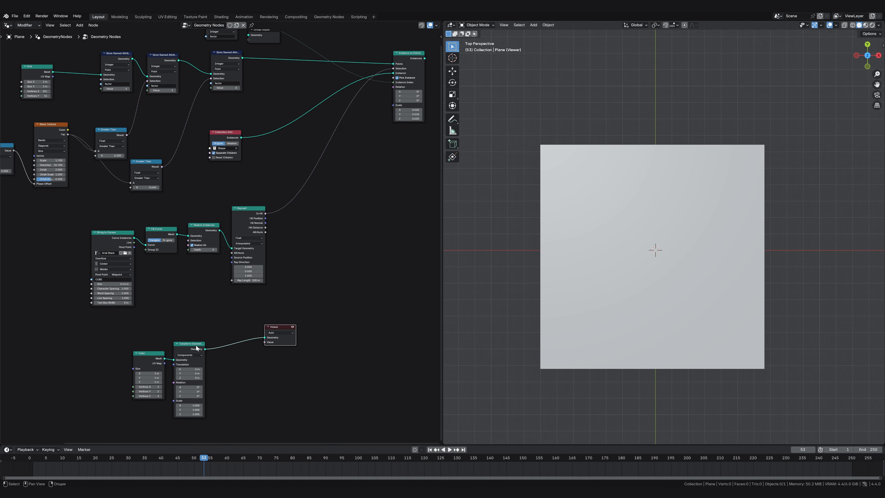
{"action": "left_click_drag", "start_coordinate": [195, 345], "coordinate": [226, 337]}
{"action": "left_click_drag", "start_coordinate": [153, 364], "coordinate": [162, 331]}
{"action": "scroll", "coordinate": [201, 417], "scroll_direction": "up", "scroll_amount": 1}
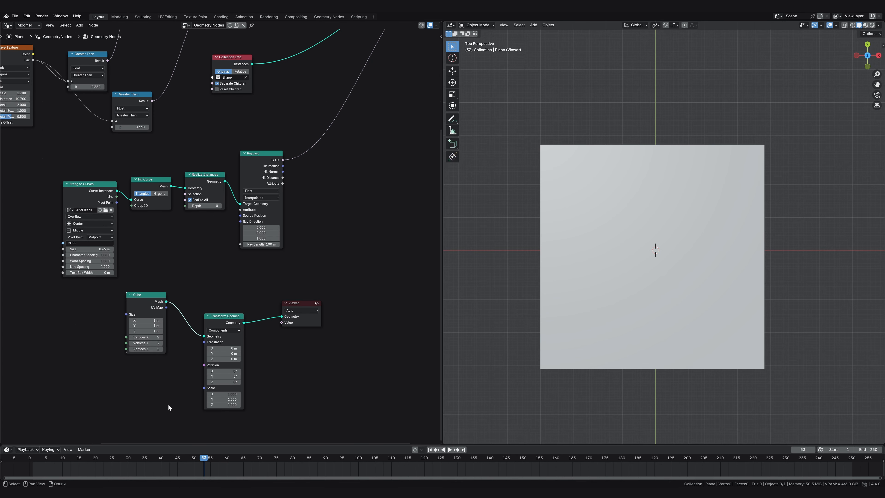
Step: Add a Scene Time node below the Cube node
{"action": "key", "text": "shift+a"}
{"action": "type", "text": "scen"}
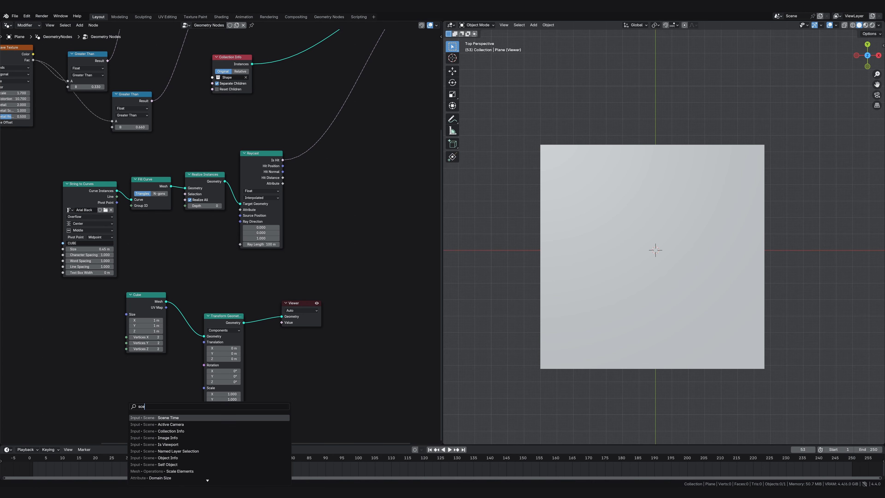
{"action": "left_click", "coordinate": [168, 417]}
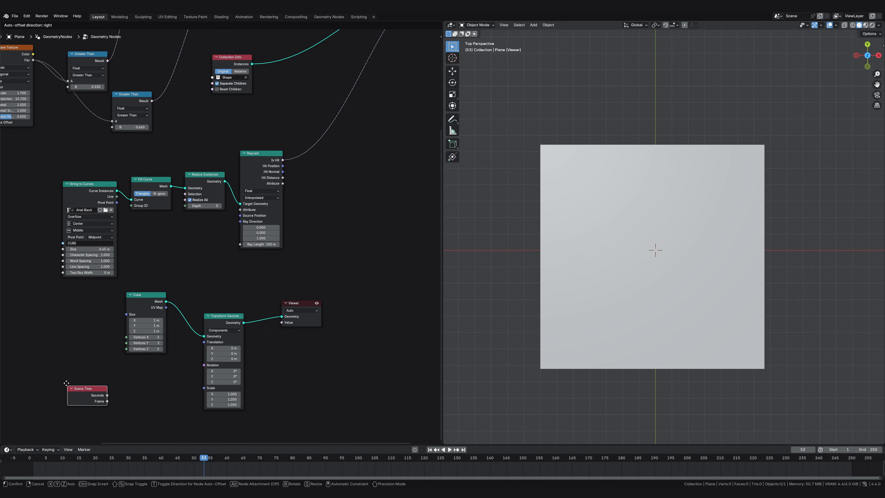
{"action": "left_click", "coordinate": [132, 383]}
Step: Add a Math node set to Divide that divides the Scene Time's Frame output by 10
{"action": "key", "text": "shift+a"}
{"action": "type", "text": "add"}
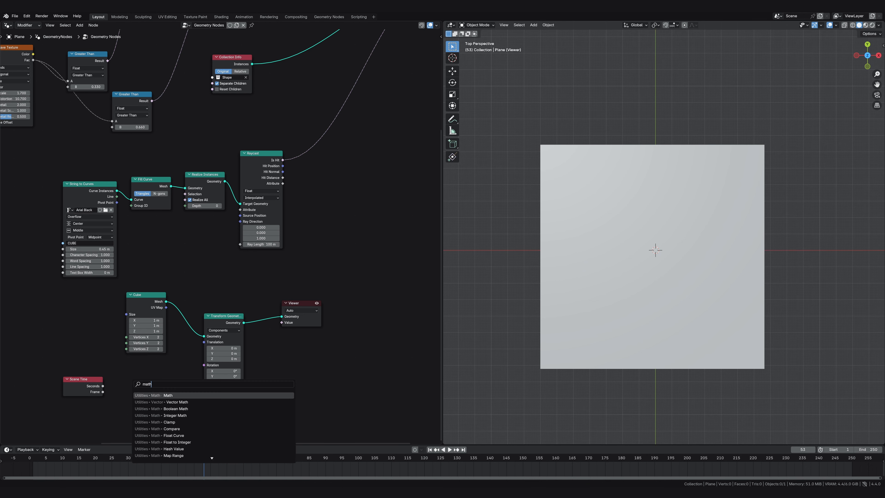
{"action": "key", "text": "Return"}
{"action": "left_click", "coordinate": [126, 381]}
{"action": "left_click", "coordinate": [140, 397]}
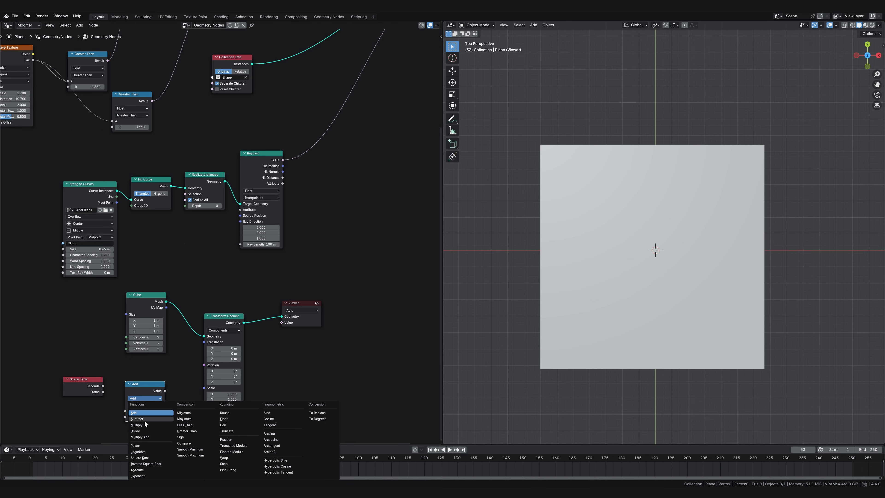
{"action": "left_click", "coordinate": [144, 430]}
{"action": "left_click_drag", "start_coordinate": [102, 391], "coordinate": [105, 392]}
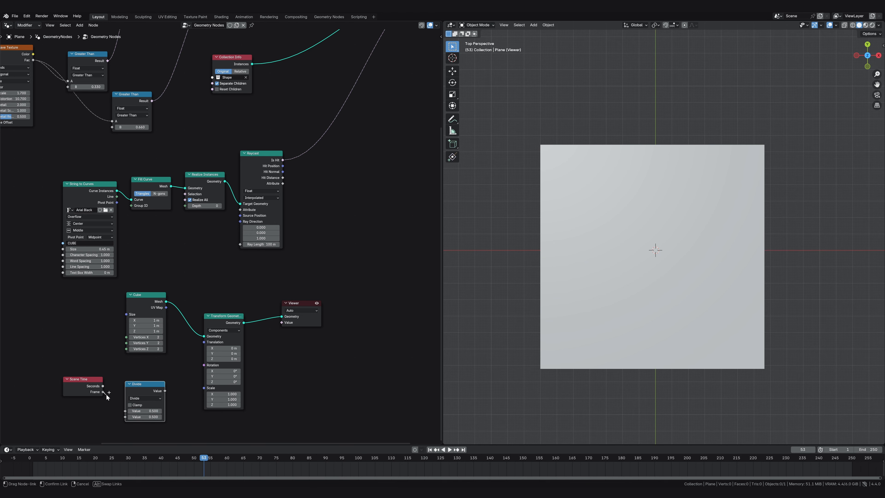
{"action": "left_click", "coordinate": [149, 417]}
{"action": "type", "text": "10"}
{"action": "key", "text": "Return"}
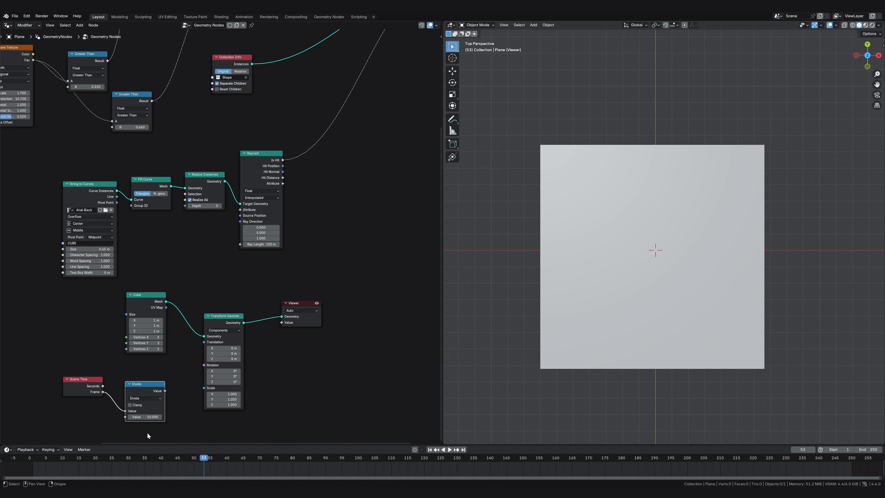
Step: Drive the Transform Geometry's Rotation with the Divide result, play the animation, and raise the cube 1.7 m along Z
{"action": "left_click_drag", "start_coordinate": [195, 368], "coordinate": [202, 370]}
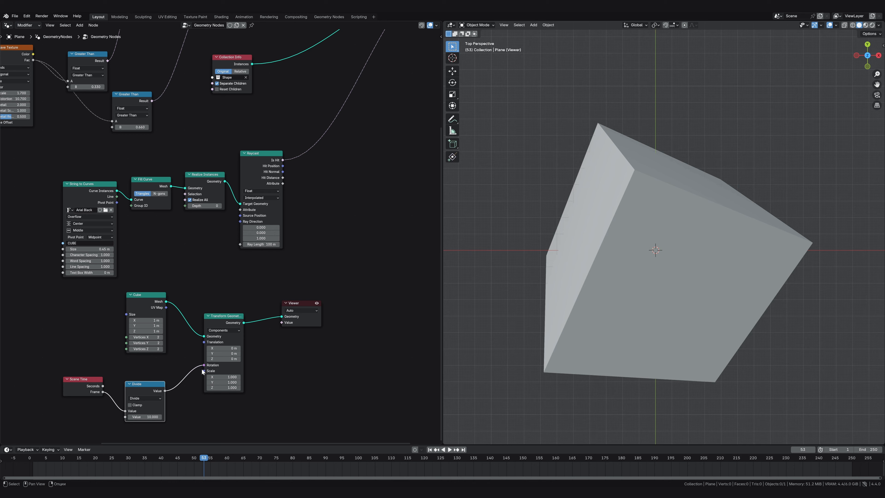
{"action": "left_click", "coordinate": [452, 450]}
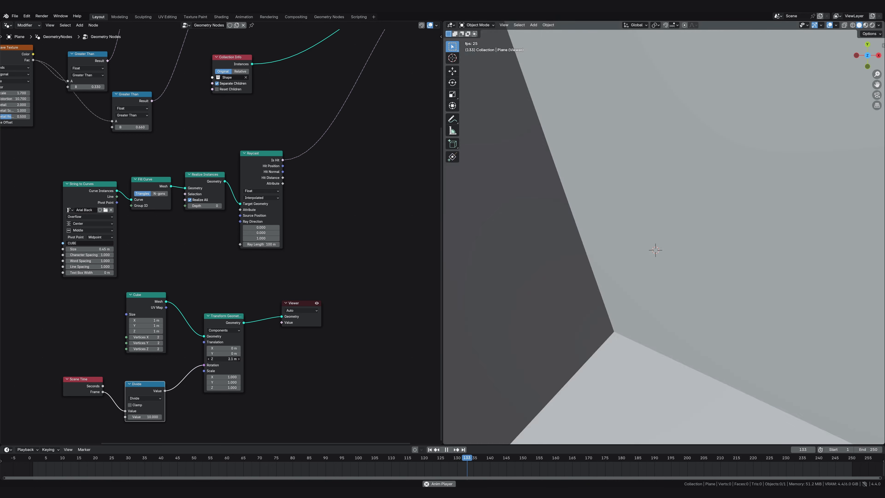
{"action": "left_click_drag", "start_coordinate": [223, 359], "coordinate": [230, 359]}
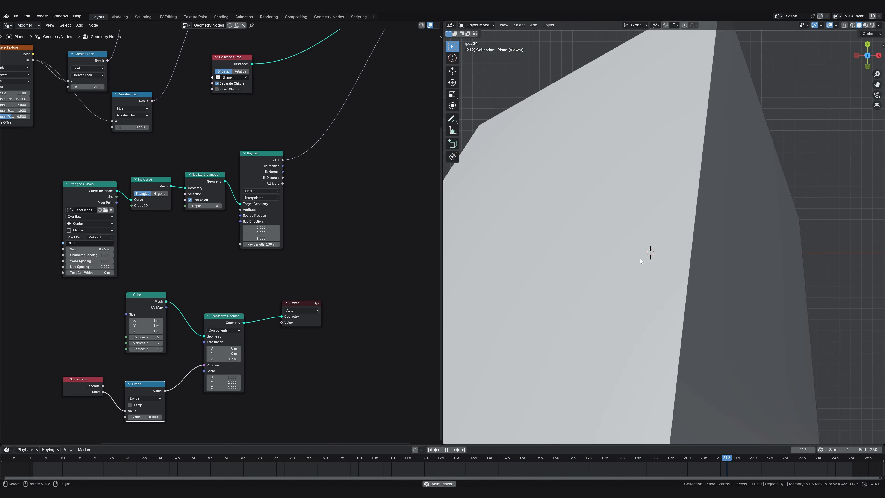
{"action": "scroll", "coordinate": [639, 258], "scroll_direction": "down", "scroll_amount": 8}
{"action": "middle_click_drag", "start_coordinate": [640, 273], "coordinate": [660, 219]}
{"action": "scroll", "coordinate": [660, 219], "scroll_direction": "down", "scroll_amount": 4}
{"action": "scroll", "coordinate": [650, 297], "scroll_direction": "up", "scroll_amount": 4}
{"action": "middle_click_drag", "start_coordinate": [650, 289], "coordinate": [646, 290]}
Step: Slow the cube's rotation by setting the Divide node's divisor to 20
{"action": "left_click", "coordinate": [144, 416]}
{"action": "type", "text": "20"}
{"action": "key", "text": "Return"}
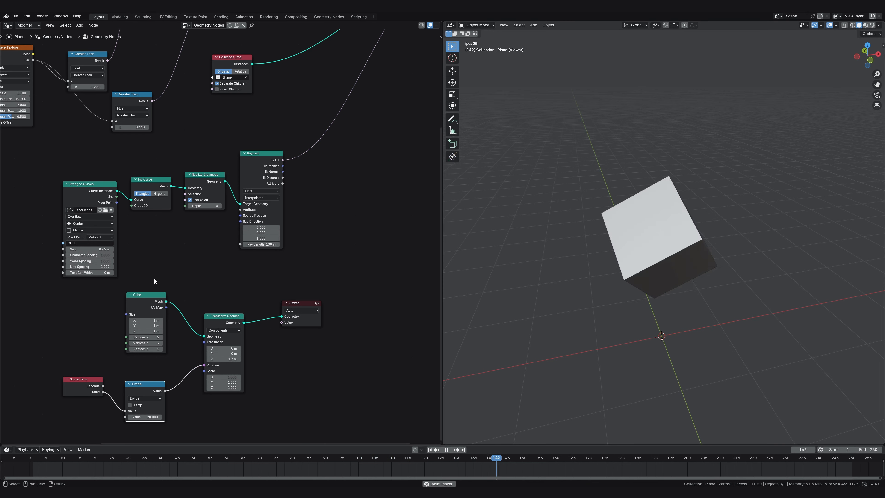
Step: Turn the cube's edges into tubes with Mesh to Curve and Curve to Mesh, using a Curve Circle profile of resolution 8 and radius 0.1 m
{"action": "left_click_drag", "start_coordinate": [298, 304], "coordinate": [375, 298]}
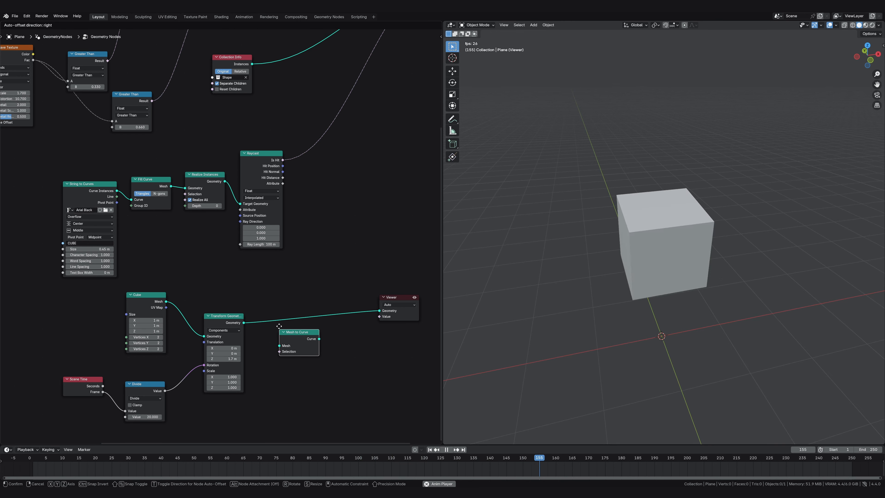
{"action": "left_click", "coordinate": [264, 308]}
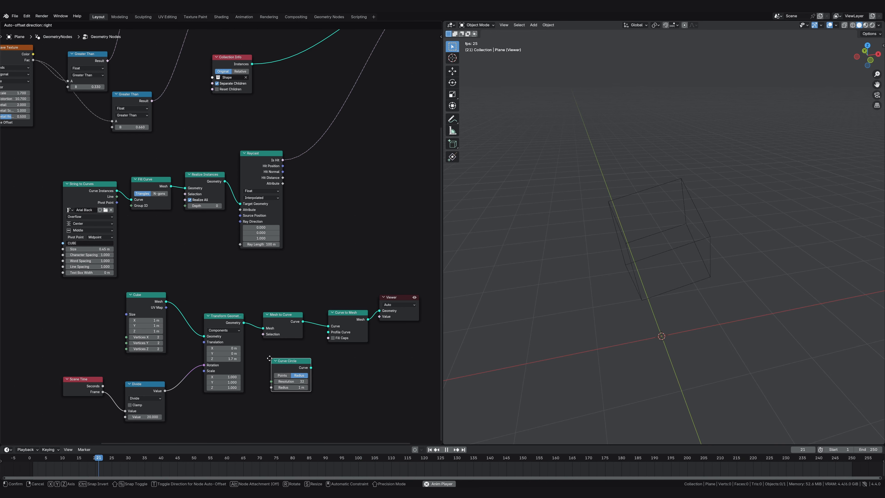
{"action": "left_click", "coordinate": [262, 359]}
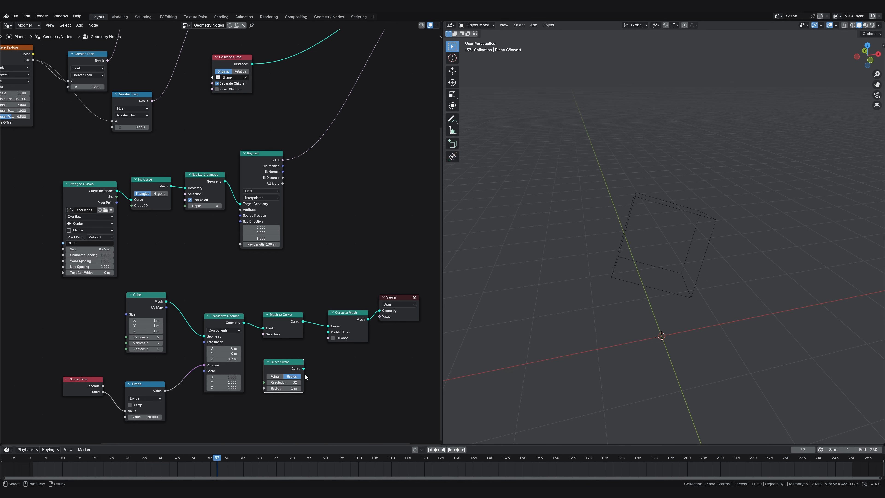
{"action": "key", "text": "Return"}
{"action": "left_click", "coordinate": [286, 382]}
{"action": "type", "text": "8"}
{"action": "key", "text": "Return"}
{"action": "left_click_drag", "start_coordinate": [326, 341], "coordinate": [328, 337]}
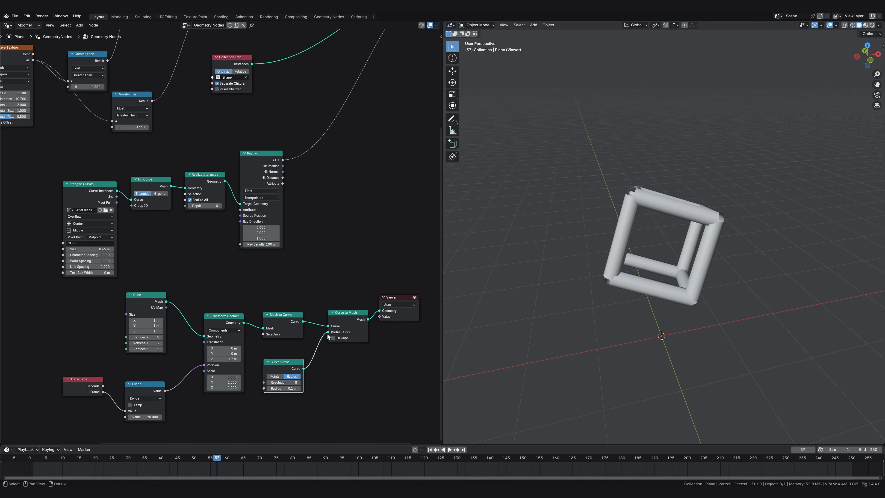
Step: Duplicate the Raycast node, place it above the Viewer, and link the Curve to Mesh output to its Target Geometry
{"action": "scroll", "coordinate": [249, 268], "scroll_direction": "down", "scroll_amount": 7}
{"action": "scroll", "coordinate": [413, 250], "scroll_direction": "up", "scroll_amount": 6}
{"action": "left_click_drag", "start_coordinate": [308, 320], "coordinate": [384, 340]}
{"action": "left_click", "coordinate": [176, 195]}
{"action": "key", "text": "shift+d"}
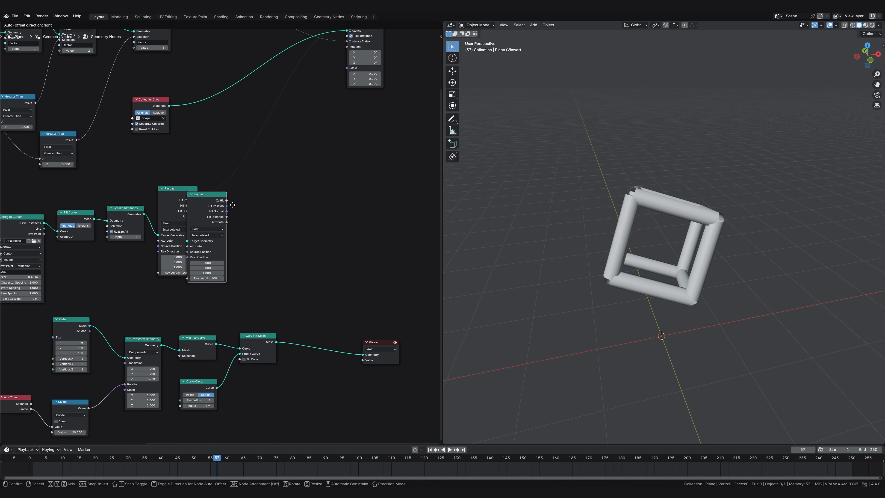
{"action": "left_click", "coordinate": [334, 243]}
{"action": "left_click_drag", "start_coordinate": [277, 342], "coordinate": [286, 315]}
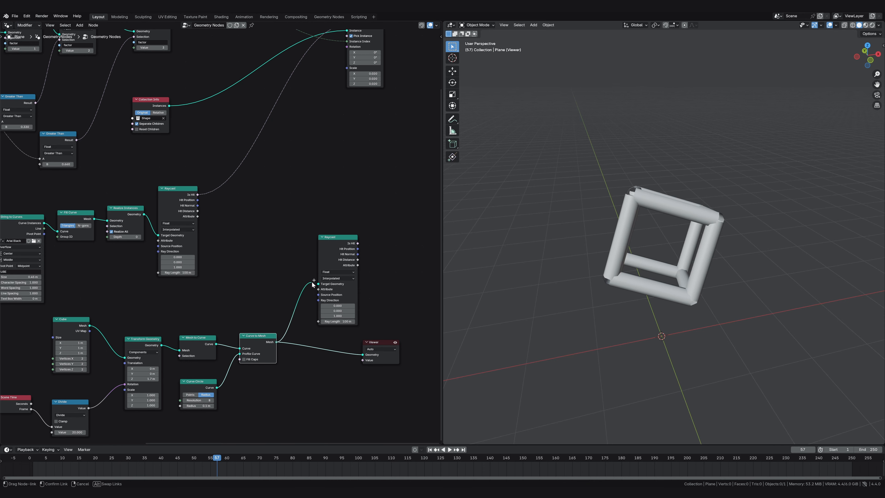
Step: Preview the duplicated Raycast's Is Hit mask on the grid from the top view and play the animation
{"action": "scroll", "coordinate": [275, 299], "scroll_direction": "down", "scroll_amount": 3}
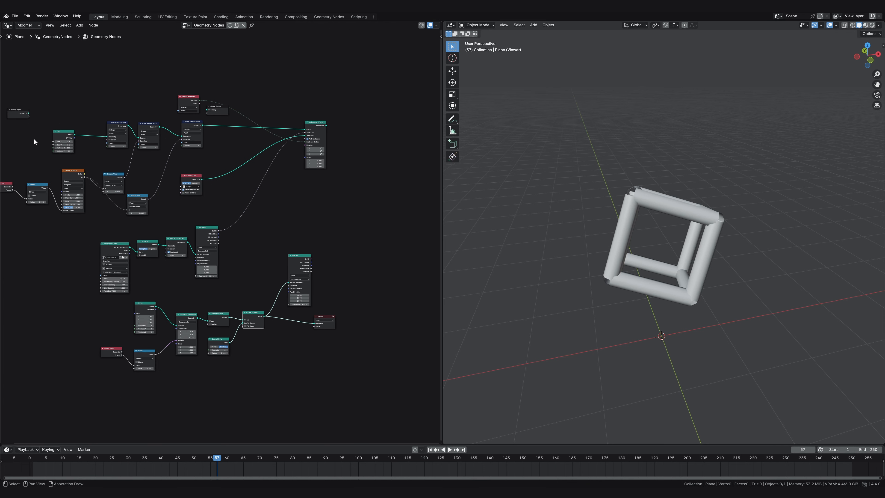
{"action": "left_click", "coordinate": [58, 135], "text": "ctrl+shift"}
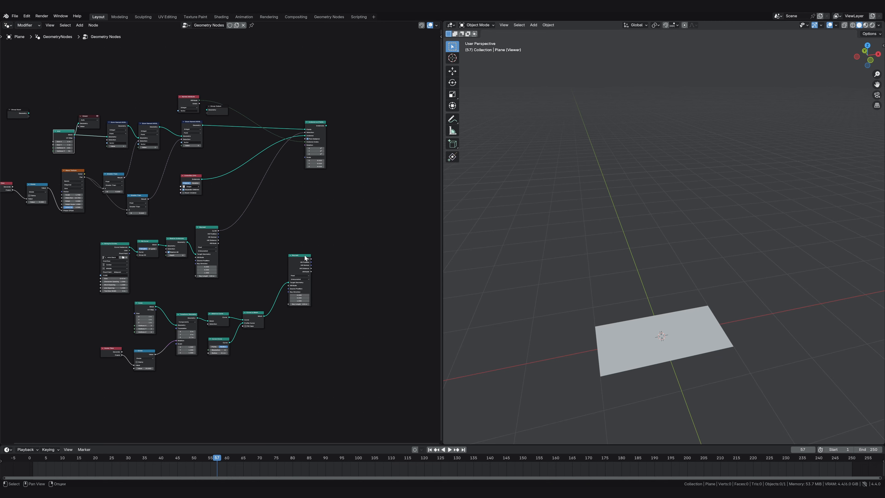
{"action": "left_click", "coordinate": [305, 258], "text": "ctrl+shift"}
{"action": "key", "text": "KP_7"}
{"action": "scroll", "coordinate": [668, 195], "scroll_direction": "up", "scroll_amount": 4}
{"action": "left_click", "coordinate": [450, 449]}
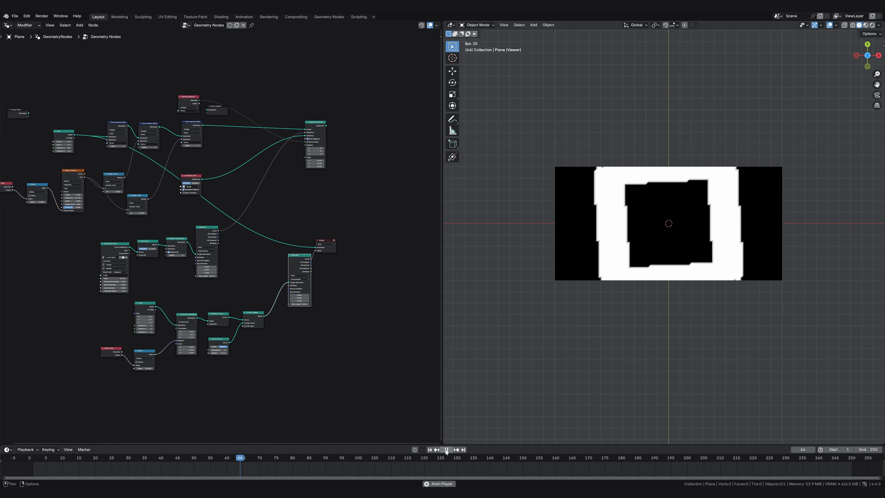
{"action": "scroll", "coordinate": [332, 257], "scroll_direction": "up", "scroll_amount": 2}
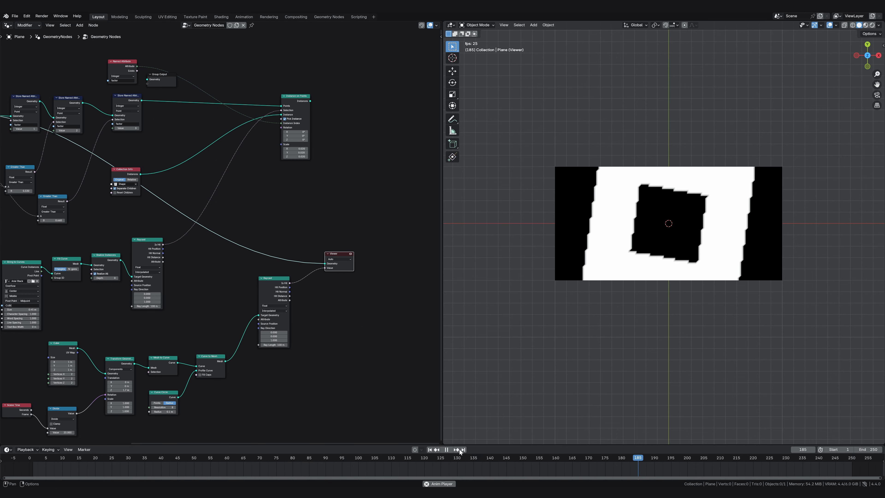
{"action": "left_click", "coordinate": [449, 450]}
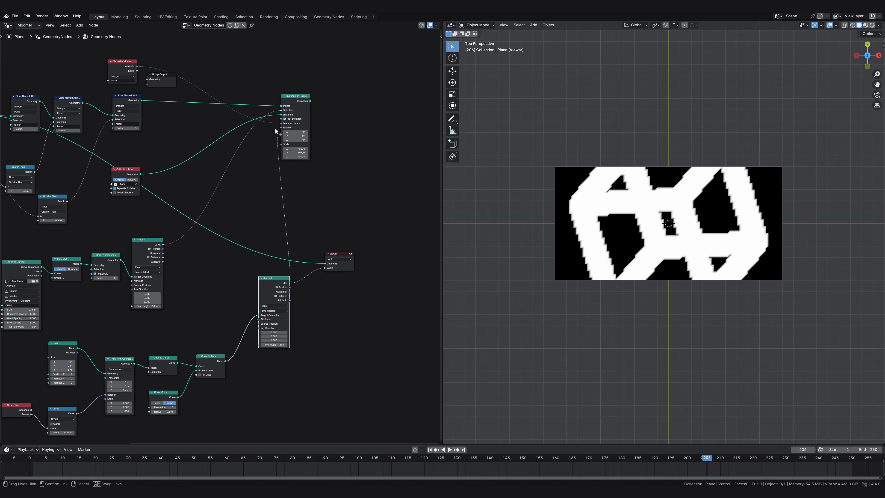
Step: Link the cube Raycast's Is Hit to the Instance on Points selection, preview the instances, and scale the cube to 0.5 on all axes
{"action": "left_click", "coordinate": [299, 102], "text": "ctrl+shift"}
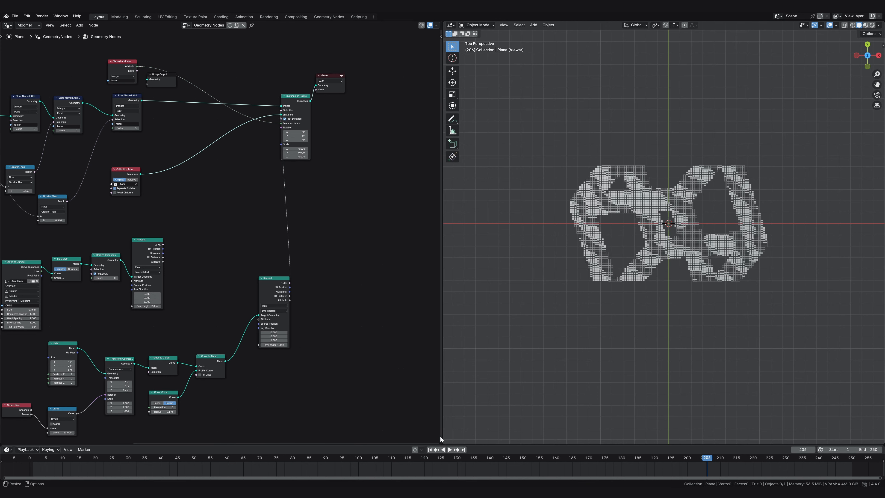
{"action": "scroll", "coordinate": [140, 405], "scroll_direction": "up", "scroll_amount": 2}
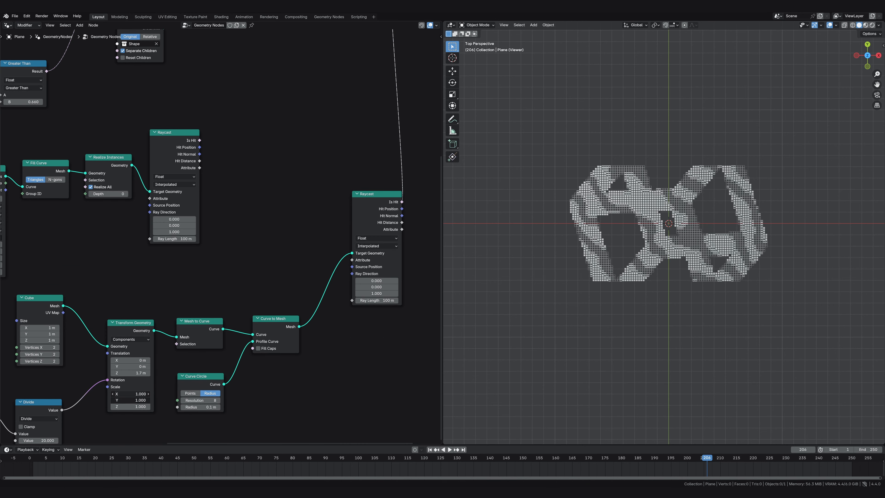
{"action": "key", "text": "Return"}
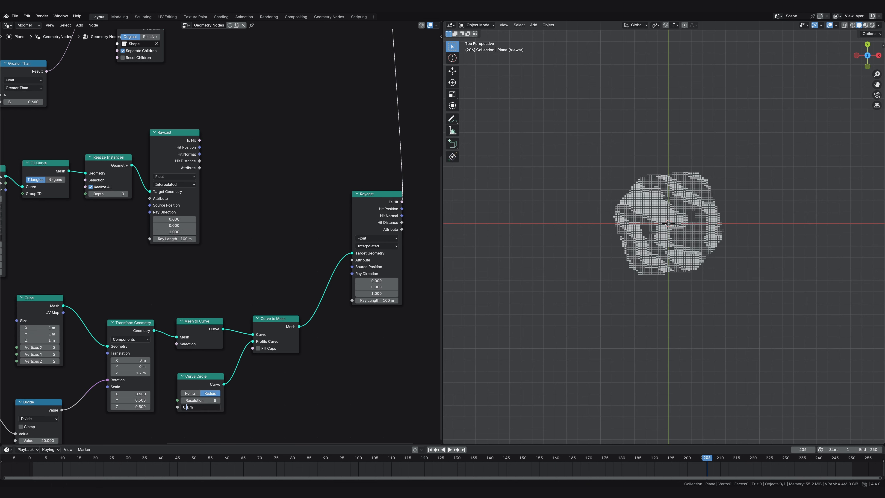
Step: Set the Curve Circle profile's radius to 0.02 m and play the animation
{"action": "key", "text": "Return"}
{"action": "left_click", "coordinate": [203, 407]}
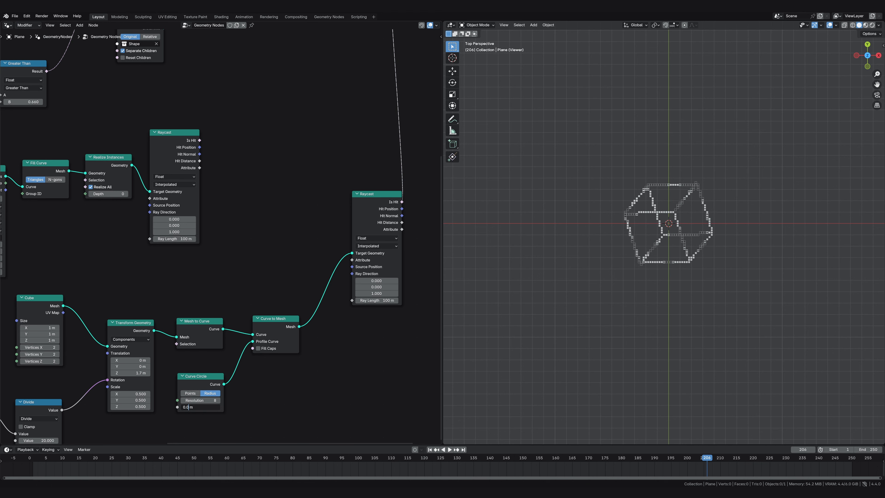
{"action": "type", "text": "2"}
{"action": "key", "text": "Return"}
{"action": "left_click", "coordinate": [449, 450]}
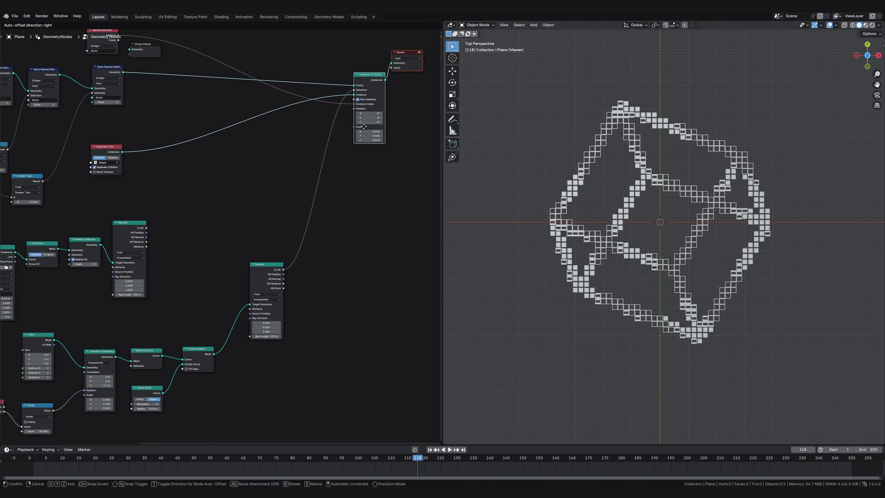
Step: Make room before Instance on Points and insert a duplicate Store Named Attribute node there with its factor value set to 0
{"action": "left_click_drag", "start_coordinate": [364, 126], "coordinate": [364, 126]}
{"action": "left_click", "coordinate": [108, 75]}
{"action": "key", "text": "shift+d"}
{"action": "left_click", "coordinate": [214, 76]}
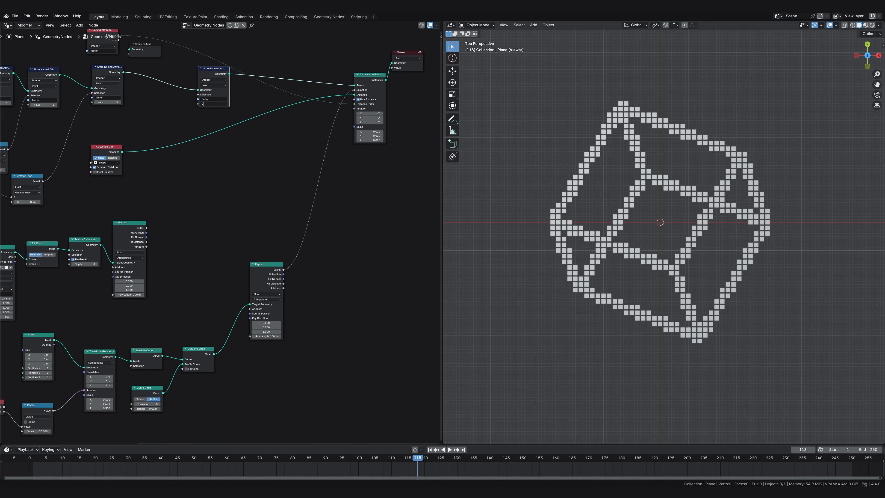
{"action": "key", "text": "Return"}
Step: Invert the text Raycast's Is Hit with a Boolean Math node set to Not, driving the new Store Named Attribute's selection, and cut the old selection link
{"action": "key", "text": "shift+a"}
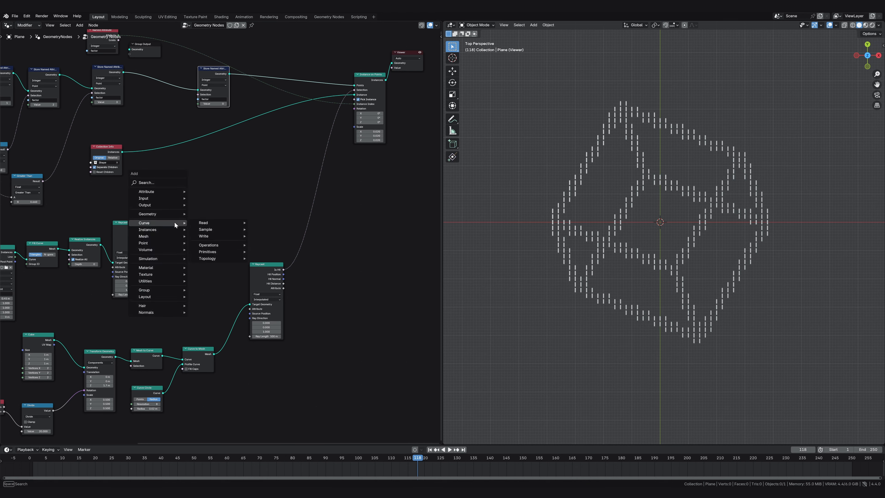
{"action": "type", "text": "boo"}
{"action": "left_click", "coordinate": [219, 242]}
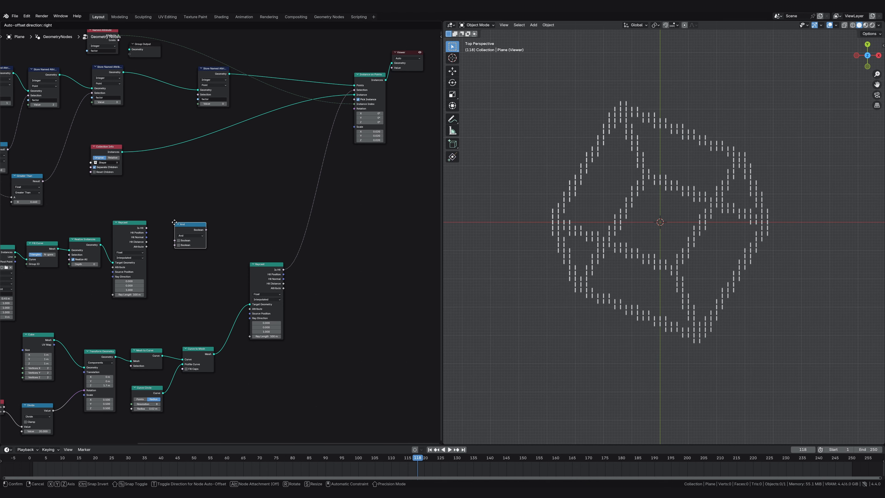
{"action": "left_click", "coordinate": [192, 220]}
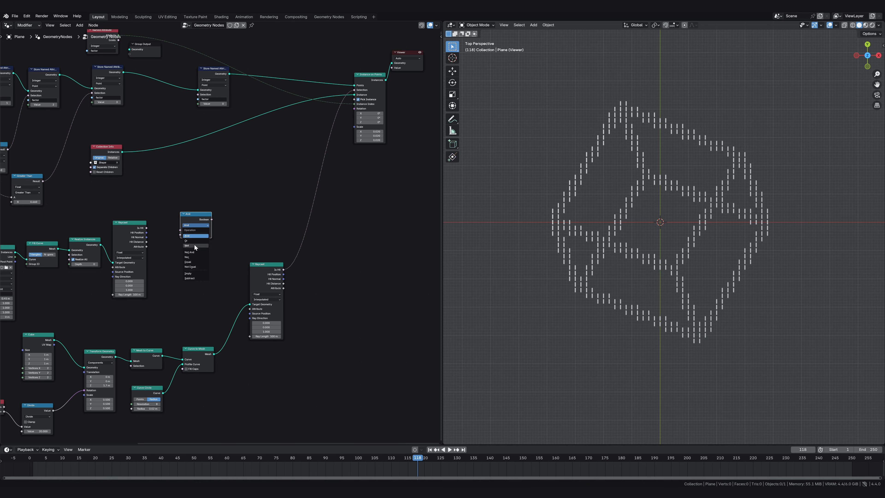
{"action": "left_click_drag", "start_coordinate": [183, 234], "coordinate": [227, 78]}
{"action": "right_click_drag", "start_coordinate": [312, 164], "coordinate": [329, 184], "text": "ctrl"}
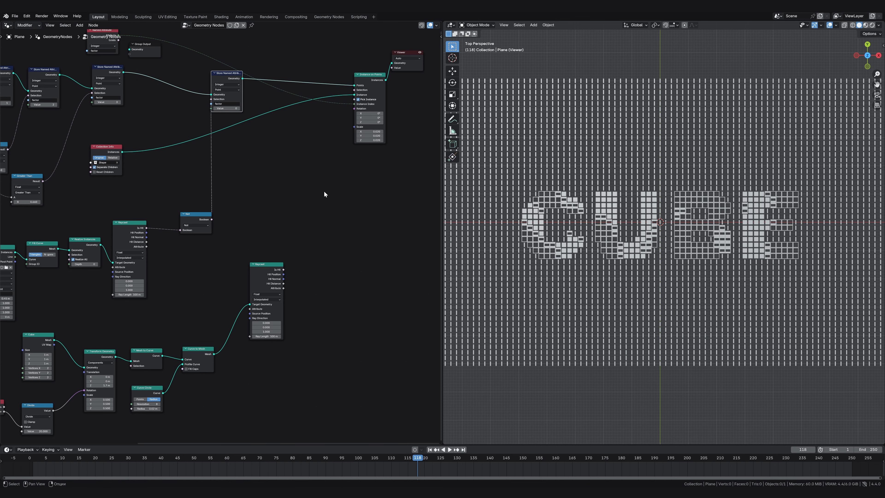
Step: Combine both Raycasts' Is Hit with a duplicated Boolean Math node set to Or, link it to the Instance on Points selection, and play
{"action": "left_click_drag", "start_coordinate": [269, 258], "coordinate": [257, 276]}
{"action": "left_click", "coordinate": [194, 218]}
{"action": "key", "text": "shift+d"}
{"action": "left_click", "coordinate": [291, 243]}
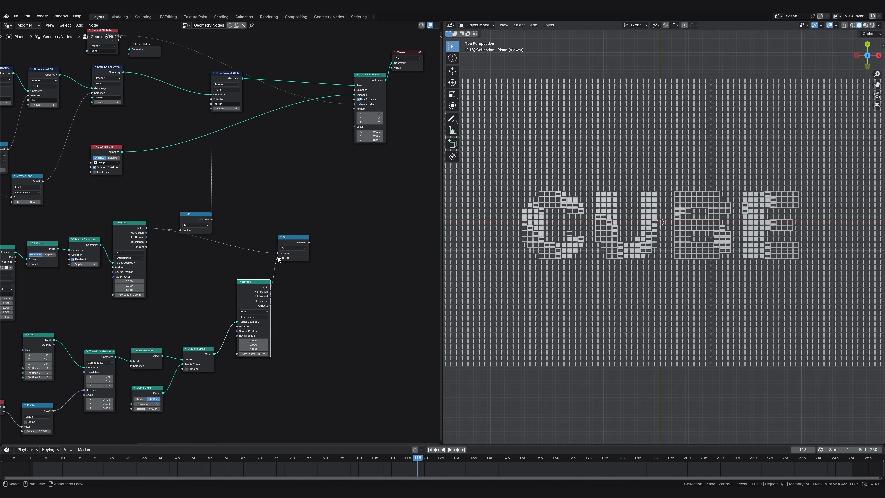
{"action": "left_click_drag", "start_coordinate": [353, 92], "coordinate": [354, 90]}
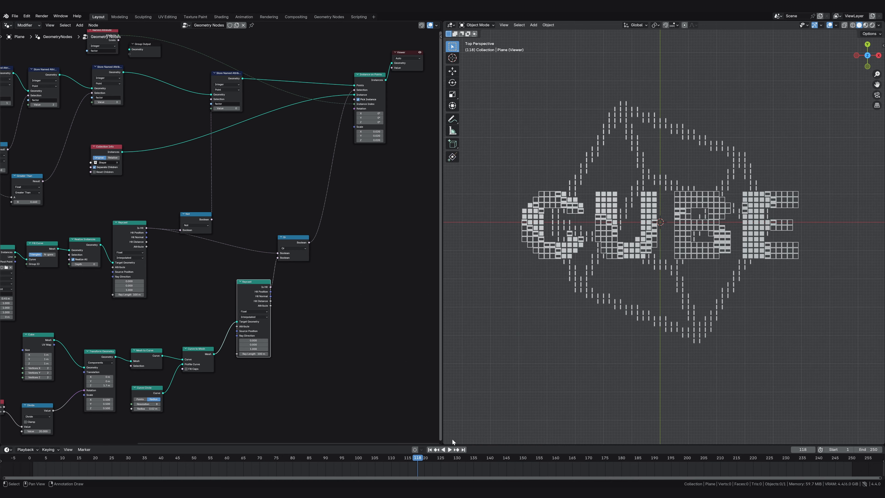
{"action": "left_click", "coordinate": [449, 450]}
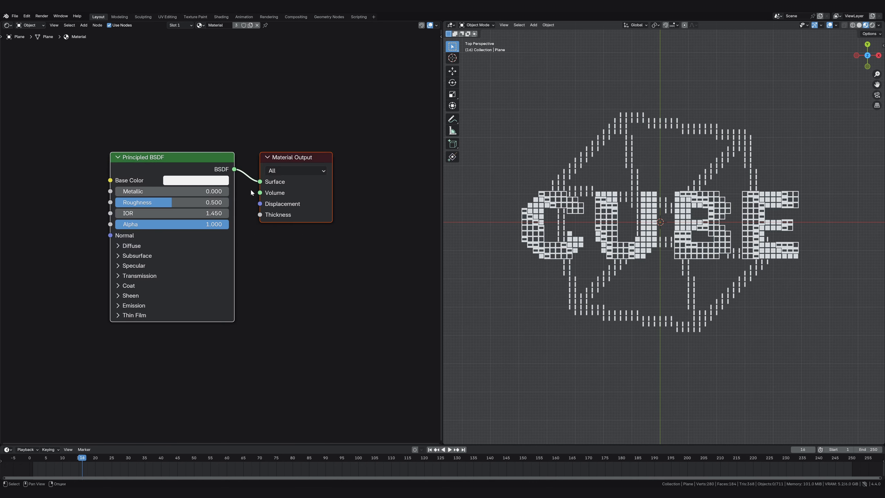
Step: In the material, remap an Instancer Attribute named factor with a Map Range of From Max 3 and send the result to the output surface
{"action": "key", "text": "shift+a"}
{"action": "left_click", "coordinate": [83, 190]}
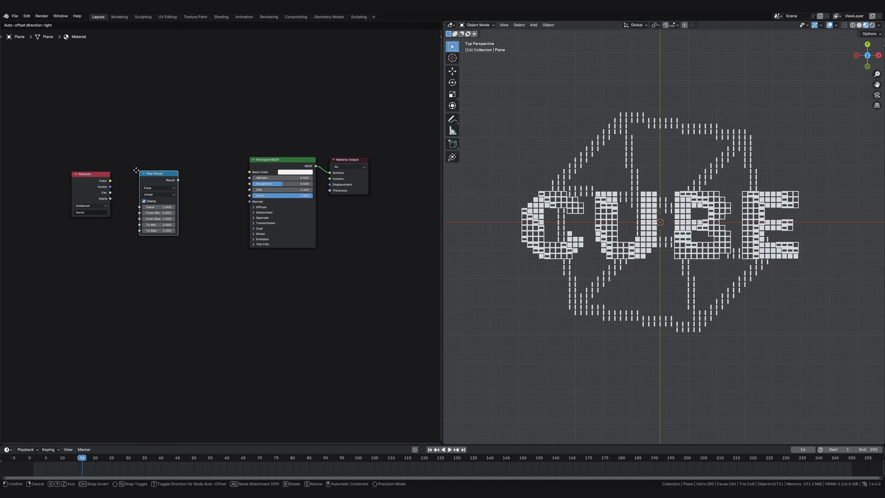
{"action": "left_click_drag", "start_coordinate": [110, 192], "coordinate": [135, 202]}
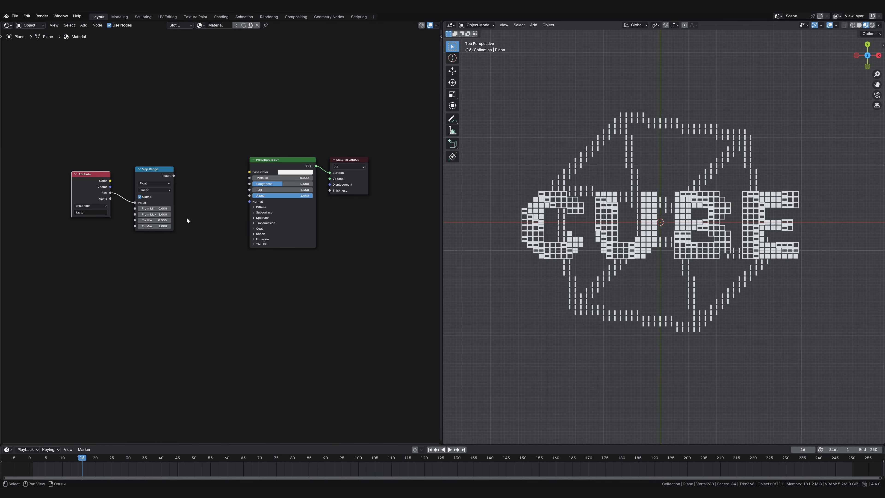
{"action": "left_click_drag", "start_coordinate": [173, 175], "coordinate": [329, 173]}
{"action": "left_click_drag", "start_coordinate": [280, 161], "coordinate": [270, 223]}
Step: Insert a Color Ramp after the Map Range with Constant interpolation and four evenly spaced stops, the last at position 0.75
{"action": "key", "text": "shift+a"}
{"action": "type", "text": "co"}
{"action": "left_click", "coordinate": [231, 215]}
{"action": "left_click", "coordinate": [191, 155]}
{"action": "left_click", "coordinate": [196, 176]}
{"action": "left_click", "coordinate": [196, 177]}
{"action": "left_click", "coordinate": [224, 184]}
{"action": "left_click", "coordinate": [245, 177]}
{"action": "left_click", "coordinate": [246, 214]}
{"action": "scroll", "coordinate": [222, 173], "scroll_direction": "up", "scroll_amount": 8}
{"action": "left_click", "coordinate": [244, 207]}
{"action": "type", "text": "0.75"}
{"action": "key", "text": "Return"}
Step: Color the Color Ramp's four stops blue, orange, amber and yellow in order
{"action": "left_click", "coordinate": [198, 196]}
{"action": "left_click", "coordinate": [226, 219]}
{"action": "left_click_drag", "start_coordinate": [258, 77], "coordinate": [265, 72]}
{"action": "left_click_drag", "start_coordinate": [176, 133], "coordinate": [183, 132]}
{"action": "left_click", "coordinate": [226, 196]}
{"action": "left_click", "coordinate": [224, 219]}
{"action": "left_click_drag", "start_coordinate": [224, 59], "coordinate": [228, 52]}
{"action": "left_click_drag", "start_coordinate": [177, 132], "coordinate": [189, 132]}
{"action": "left_click", "coordinate": [254, 196]}
{"action": "left_click", "coordinate": [226, 219]}
{"action": "left_click", "coordinate": [191, 132]}
{"action": "left_click_drag", "start_coordinate": [223, 52], "coordinate": [265, 43]}
{"action": "left_click", "coordinate": [226, 196]}
{"action": "left_click", "coordinate": [226, 220]}
{"action": "left_click", "coordinate": [187, 132]}
{"action": "left_click", "coordinate": [170, 195]}
{"action": "left_click", "coordinate": [226, 219]}
{"action": "left_click", "coordinate": [231, 132]}
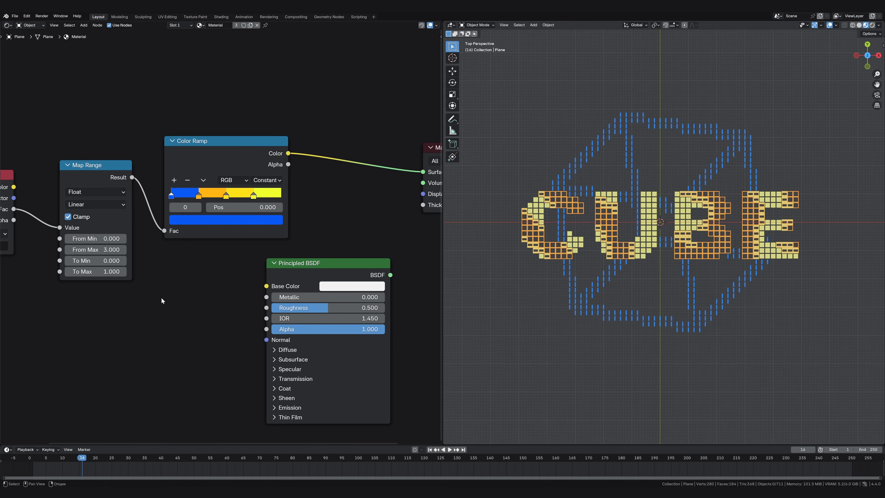
Step: Route the Color Ramp into the Principled BSDF's emission color, with a black base color, and connect the shader to the output
{"action": "scroll", "coordinate": [161, 301], "scroll_direction": "down", "scroll_amount": 3}
{"action": "left_click_drag", "start_coordinate": [173, 166], "coordinate": [212, 362]}
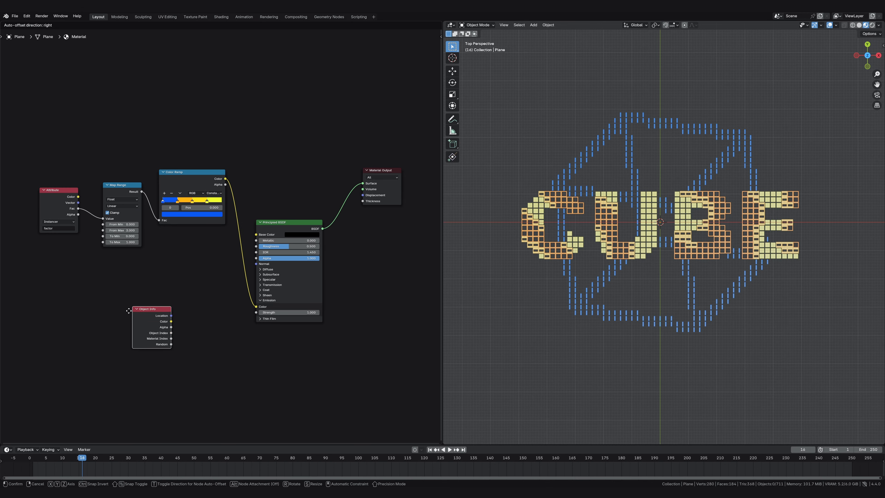
Step: Add an Object Info node, preview its Random output, and duplicate the Color Ramp onto the Map Range result
{"action": "left_click", "coordinate": [129, 310]}
{"action": "left_click_drag", "start_coordinate": [171, 344], "coordinate": [256, 234]}
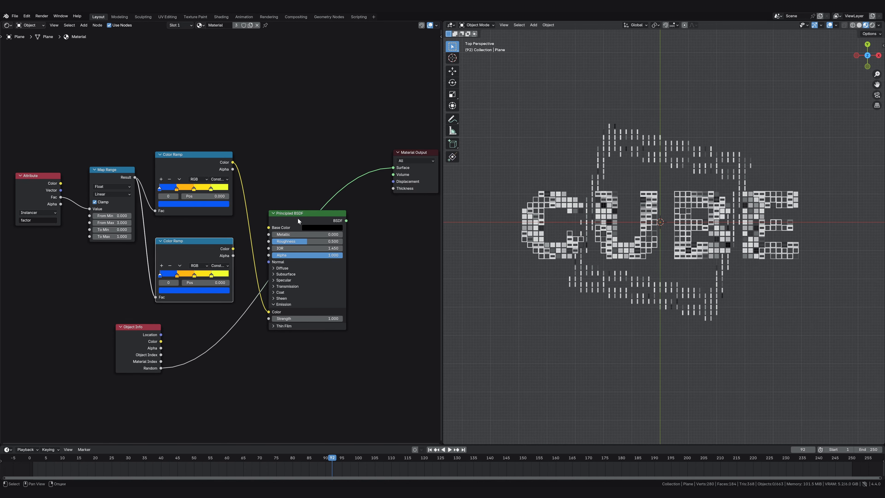
{"action": "left_click_drag", "start_coordinate": [298, 220], "coordinate": [387, 230]}
Step: Add a Hue/Saturation/Value node and a Mix node set to the Color data type
{"action": "key", "text": "shift+a"}
{"action": "left_click", "coordinate": [270, 378]}
{"action": "left_click", "coordinate": [249, 355]}
{"action": "key", "text": "shift+a"}
{"action": "type", "text": "mix"}
{"action": "key", "text": "Return"}
{"action": "left_click", "coordinate": [271, 284]}
{"action": "left_click", "coordinate": [289, 304]}
{"action": "left_click", "coordinate": [283, 332]}
{"action": "left_click_drag", "start_coordinate": [293, 287], "coordinate": [305, 104]}
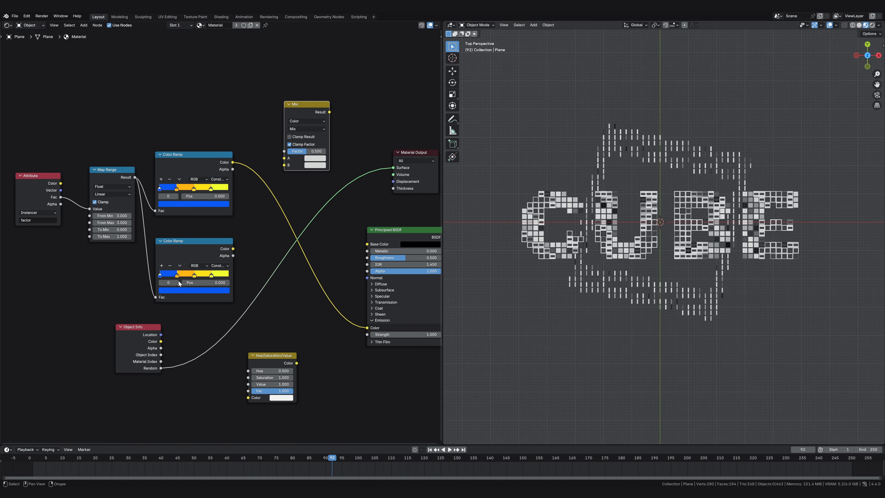
Step: Drive the Hue input with the Object Info's Random output, remapped through a Map Range to 0.4–0.6
{"action": "left_click_drag", "start_coordinate": [270, 354], "coordinate": [302, 324]}
{"action": "left_click_drag", "start_coordinate": [161, 367], "coordinate": [278, 342]}
{"action": "key", "text": "shift+a"}
{"action": "type", "text": "map"}
{"action": "key", "text": "Return"}
{"action": "left_click", "coordinate": [222, 353]}
{"action": "type", "text": "0.6"}
{"action": "key", "text": "Return"}
Step: Pass the Color Ramp's color through the Hue/Saturation/Value node into the Principled BSDF's emission color and play the animation
{"action": "left_click_drag", "start_coordinate": [232, 162], "coordinate": [240, 194]}
{"action": "left_click_drag", "start_coordinate": [368, 326], "coordinate": [367, 327]}
{"action": "scroll", "coordinate": [367, 328], "scroll_direction": "down", "scroll_amount": 4}
{"action": "middle_click_drag", "start_coordinate": [368, 328], "coordinate": [248, 335]}
{"action": "left_click_drag", "start_coordinate": [305, 269], "coordinate": [267, 217]}
{"action": "left_click", "coordinate": [450, 449]}
{"action": "left_click", "coordinate": [444, 450]}
{"action": "left_click_drag", "start_coordinate": [192, 335], "coordinate": [203, 325]}
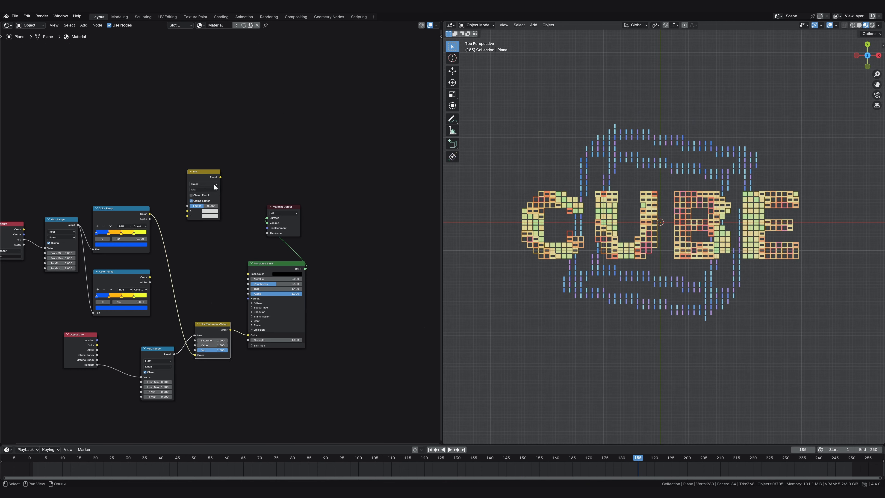
Step: Place the Mix node before the Principled BSDF and rework the duplicated Color Ramp's stops into a mask
{"action": "left_click_drag", "start_coordinate": [213, 179], "coordinate": [222, 249]}
{"action": "scroll", "coordinate": [105, 295], "scroll_direction": "up", "scroll_amount": 4}
{"action": "left_click", "coordinate": [109, 311]}
{"action": "left_click_drag", "start_coordinate": [112, 281], "coordinate": [93, 281]}
{"action": "left_click", "coordinate": [127, 296]}
{"action": "left_click", "coordinate": [114, 315]}
Step: Mix the plain ramp color with the hue-shifted color using the duplicated ramp as factor, feed the emission color, and play
{"action": "left_click_drag", "start_coordinate": [169, 270], "coordinate": [232, 270]}
{"action": "left_click_drag", "start_coordinate": [277, 342], "coordinate": [231, 283]}
{"action": "left_click_drag", "start_coordinate": [167, 183], "coordinate": [232, 276]}
{"action": "left_click_drag", "start_coordinate": [277, 231], "coordinate": [327, 189]}
{"action": "left_click", "coordinate": [448, 450]}
{"action": "left_click", "coordinate": [449, 450]}
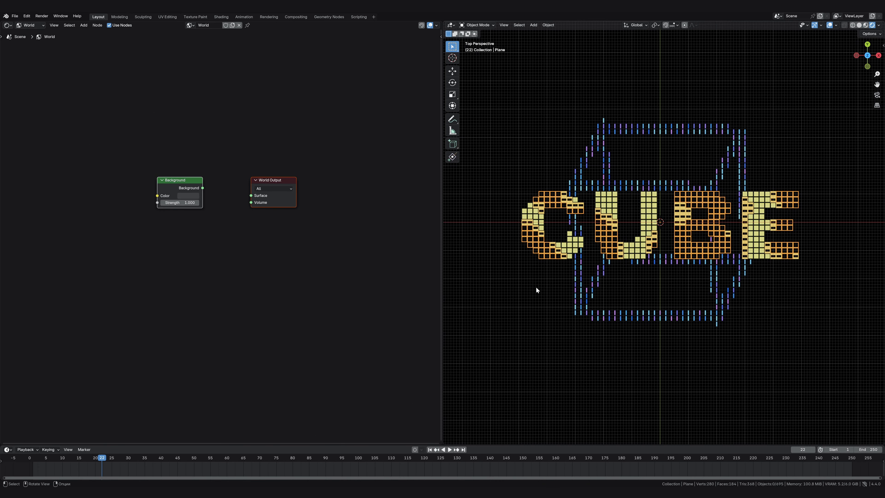
Step: Add a Glare node set to Bloom with threshold 0 between the Render Layers and the compositor outputs
{"action": "key", "text": "shift+a"}
{"action": "left_click", "coordinate": [247, 329]}
{"action": "left_click", "coordinate": [259, 209]}
{"action": "scroll", "coordinate": [258, 210], "scroll_direction": "up", "scroll_amount": 2}
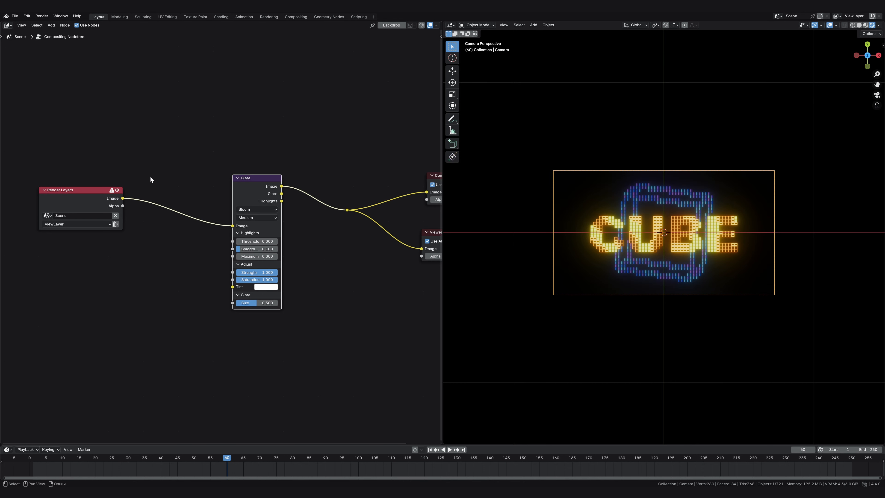
Step: Insert a Lens Distortion node before the Glare with Fit enabled, distortion 0.03 and dispersion 0.08
{"action": "left_click_drag", "start_coordinate": [87, 190], "coordinate": [64, 186]}
{"action": "left_click", "coordinate": [105, 263]}
{"action": "key", "text": "shift+a"}
{"action": "type", "text": "len"}
{"action": "key", "text": "Return"}
{"action": "left_click", "coordinate": [174, 201]}
{"action": "left_click_drag", "start_coordinate": [191, 255], "coordinate": [199, 247]}
{"action": "left_click", "coordinate": [179, 325]}
Step: Overlay the DUST_medium image on the render with a Mix node before Lens Distortion, set to Screen with factor 0.038
{"action": "key", "text": "shift+a"}
{"action": "type", "text": "mix"}
{"action": "key", "text": "Return"}
{"action": "left_click", "coordinate": [115, 201]}
{"action": "left_click_drag", "start_coordinate": [75, 289], "coordinate": [119, 236]}
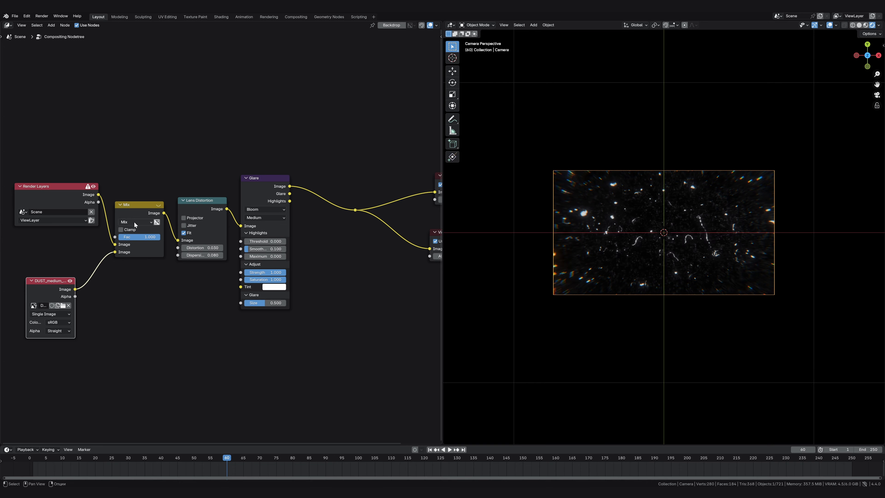
{"action": "left_click", "coordinate": [135, 222]}
{"action": "left_click", "coordinate": [134, 279]}
Step: Insert a Transform node between the dust image and the Screen mix node
{"action": "left_click_drag", "start_coordinate": [52, 280], "coordinate": [27, 279]}
{"action": "key", "text": "shift+a"}
{"action": "type", "text": "tra"}
{"action": "key", "text": "Return"}
{"action": "left_click", "coordinate": [59, 265]}
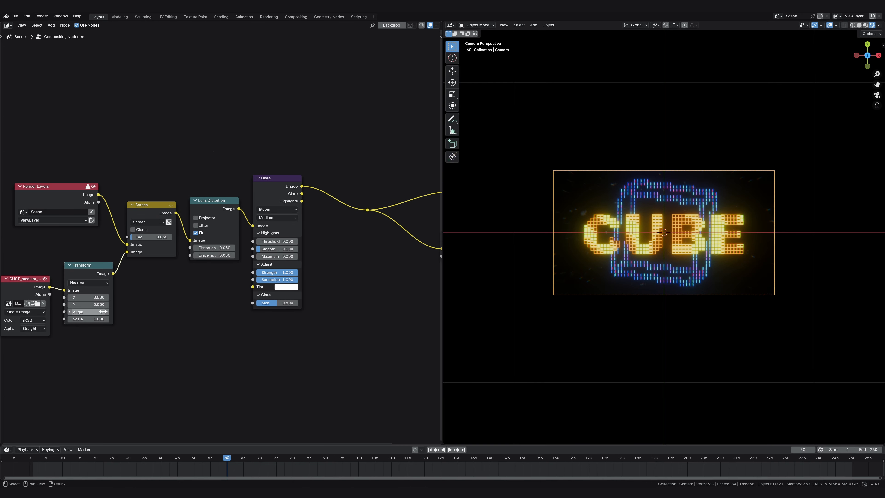